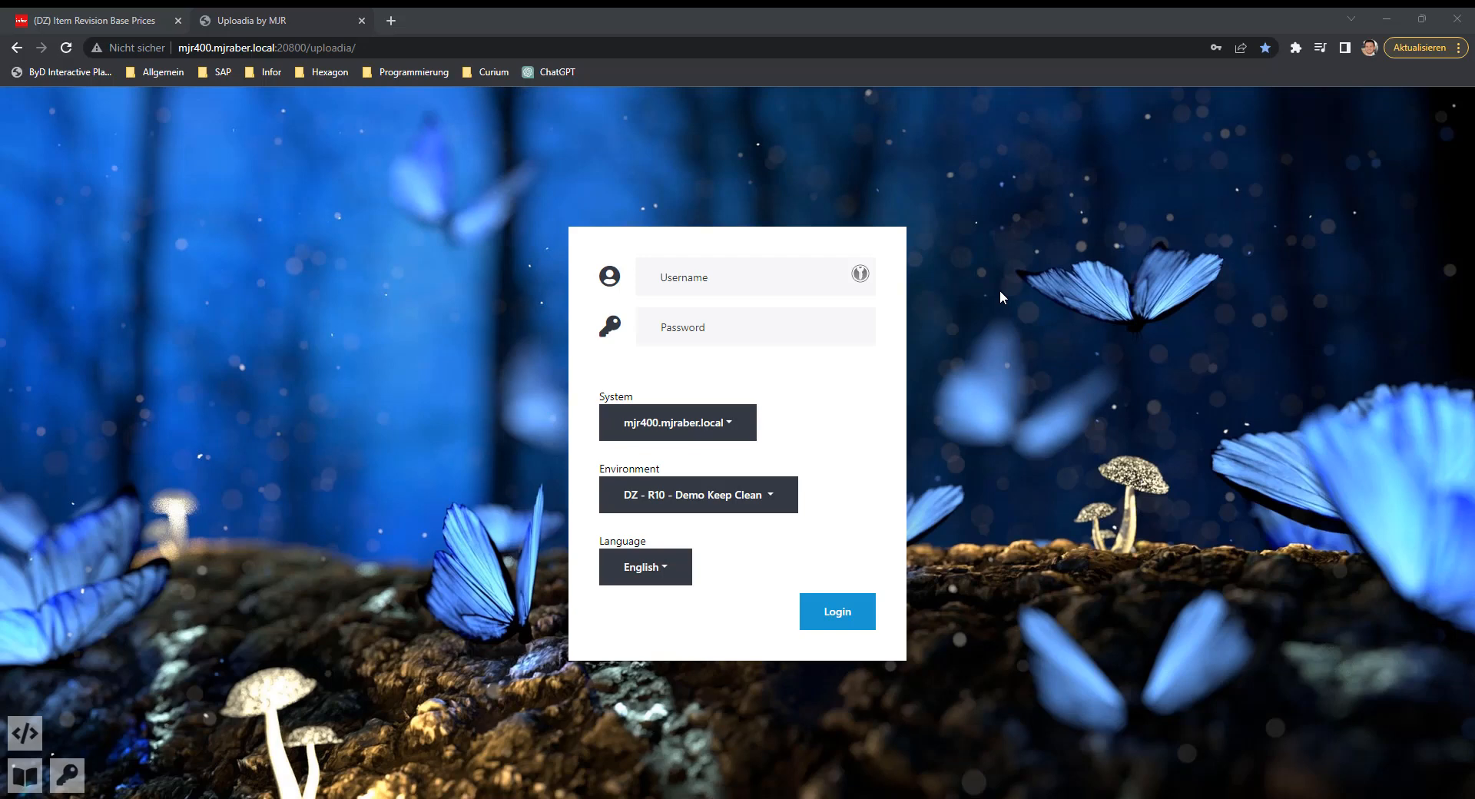
Log in to Uploadia with the saved username and password, keeping the given system, environment and language.
{"action": "left_click", "coordinate": [760, 281]}
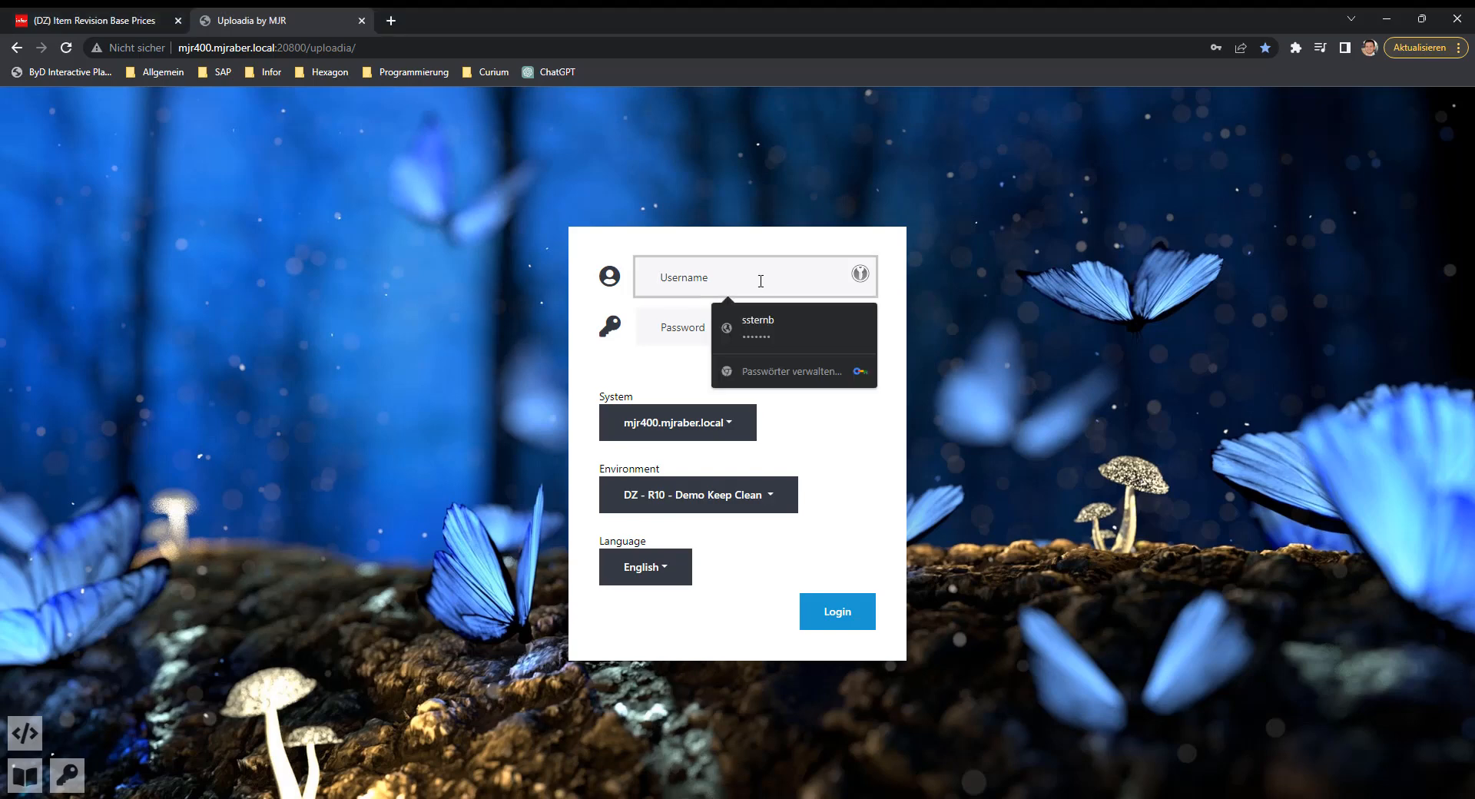
{"action": "left_click", "coordinate": [775, 319]}
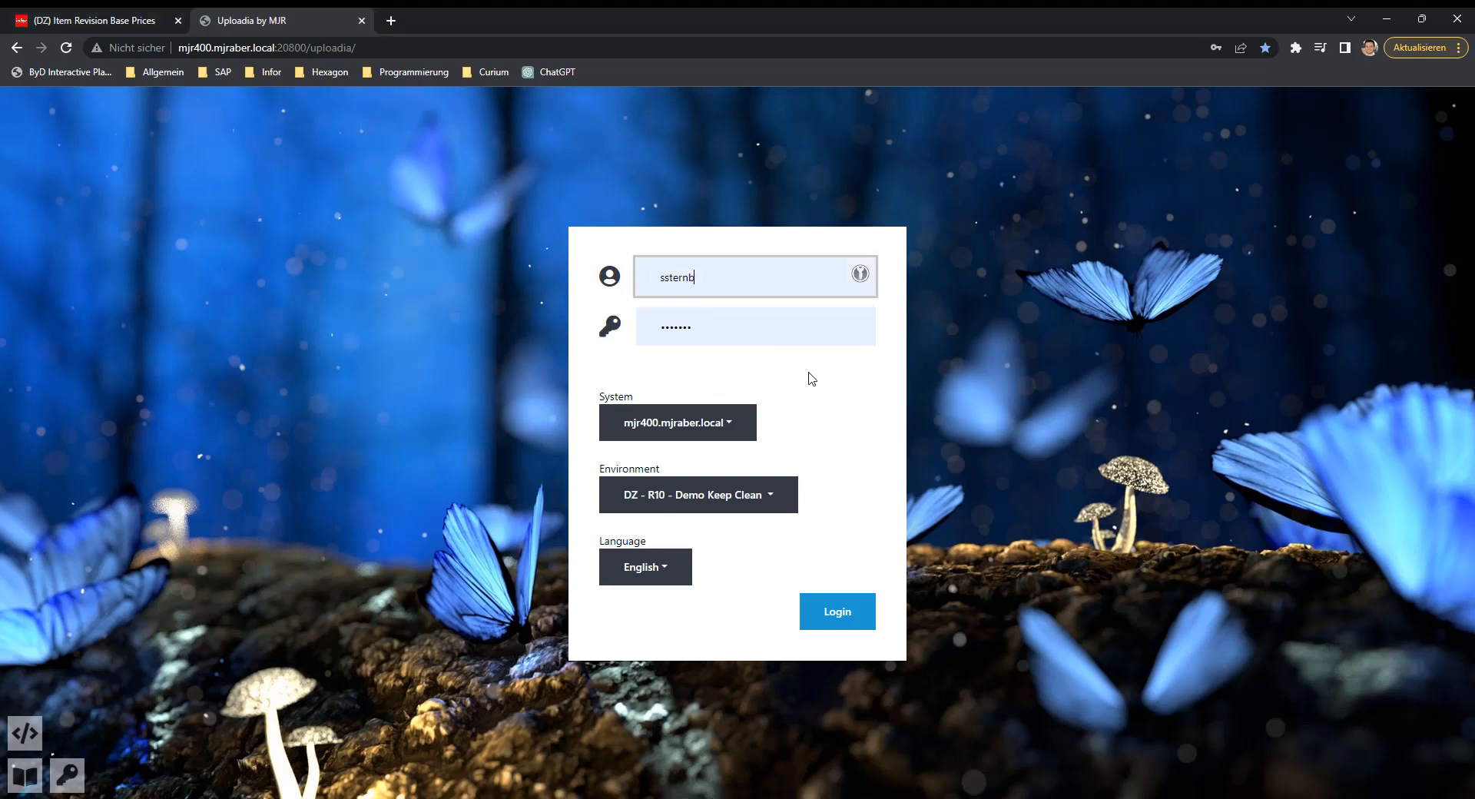
{"action": "left_click", "coordinate": [843, 615]}
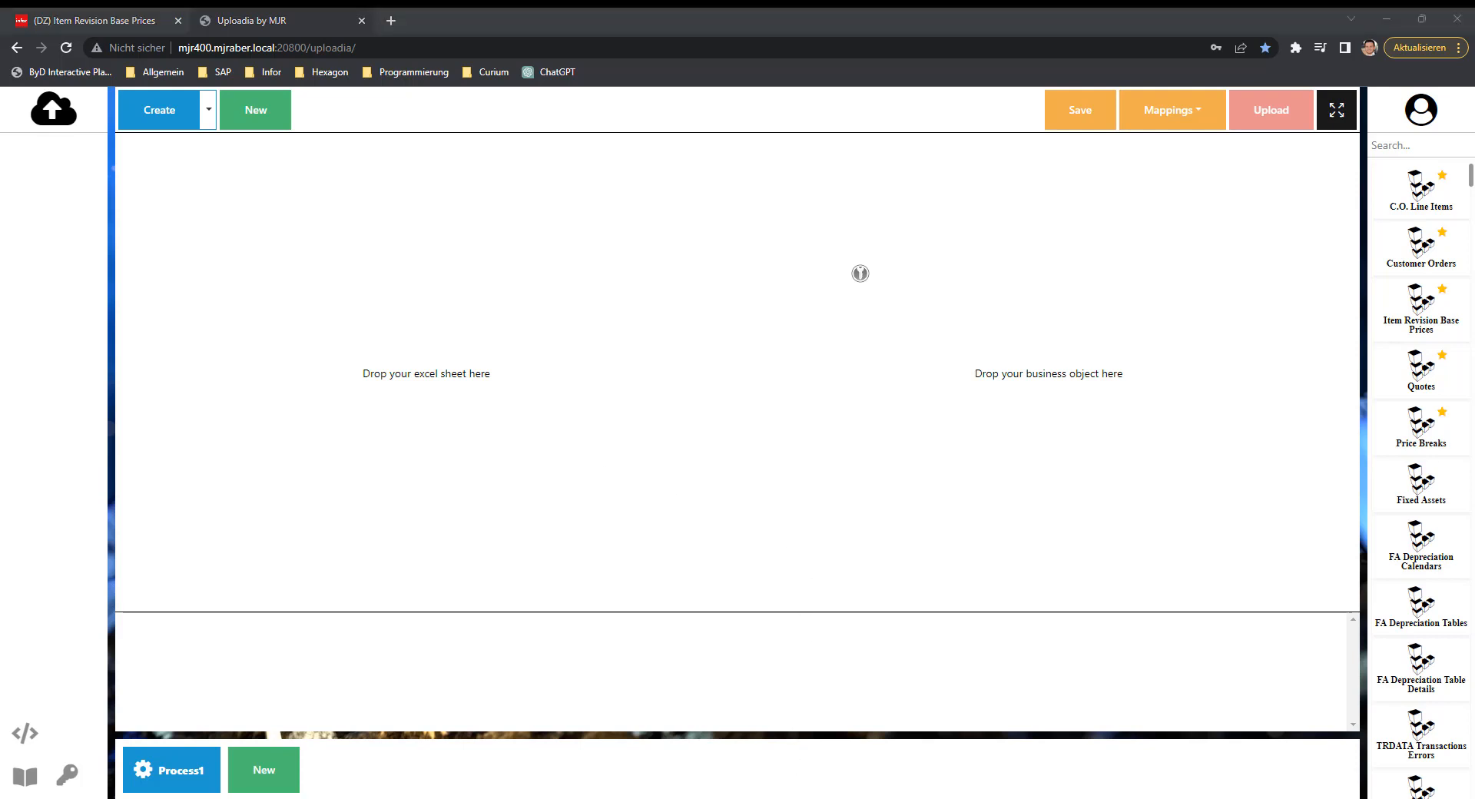
Switch to Excel and examine the Item, Date, BasePrice and PricingUm columns of the BasePrice sheet.
{"action": "key", "text": "alt+Tab"}
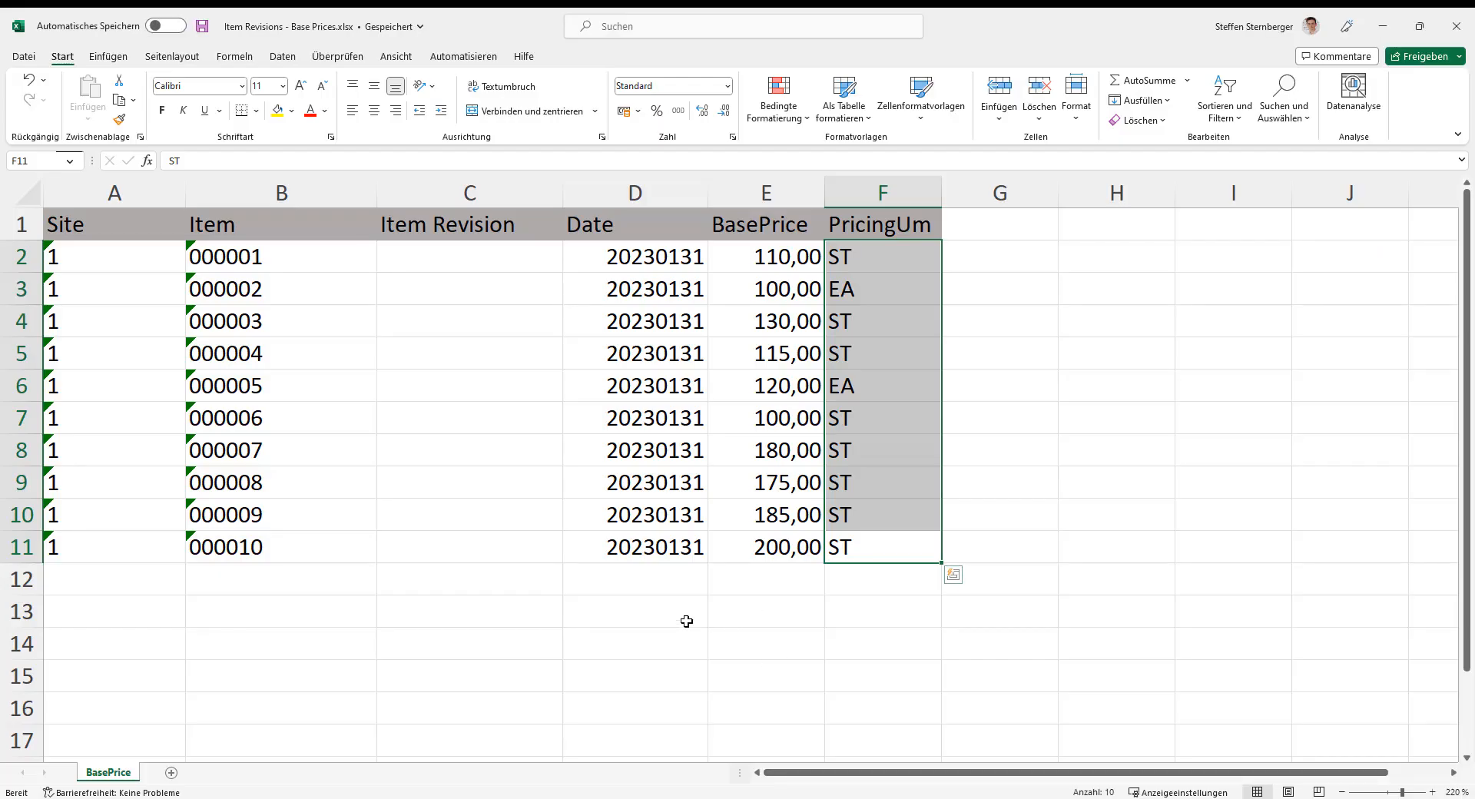
{"action": "left_click", "coordinate": [618, 588]}
{"action": "left_click_drag", "start_coordinate": [291, 544], "coordinate": [265, 261]}
{"action": "left_click_drag", "start_coordinate": [571, 266], "coordinate": [643, 552]}
{"action": "left_click_drag", "start_coordinate": [776, 553], "coordinate": [770, 252]}
{"action": "left_click_drag", "start_coordinate": [893, 259], "coordinate": [914, 547]}
{"action": "left_click", "coordinate": [775, 571]}
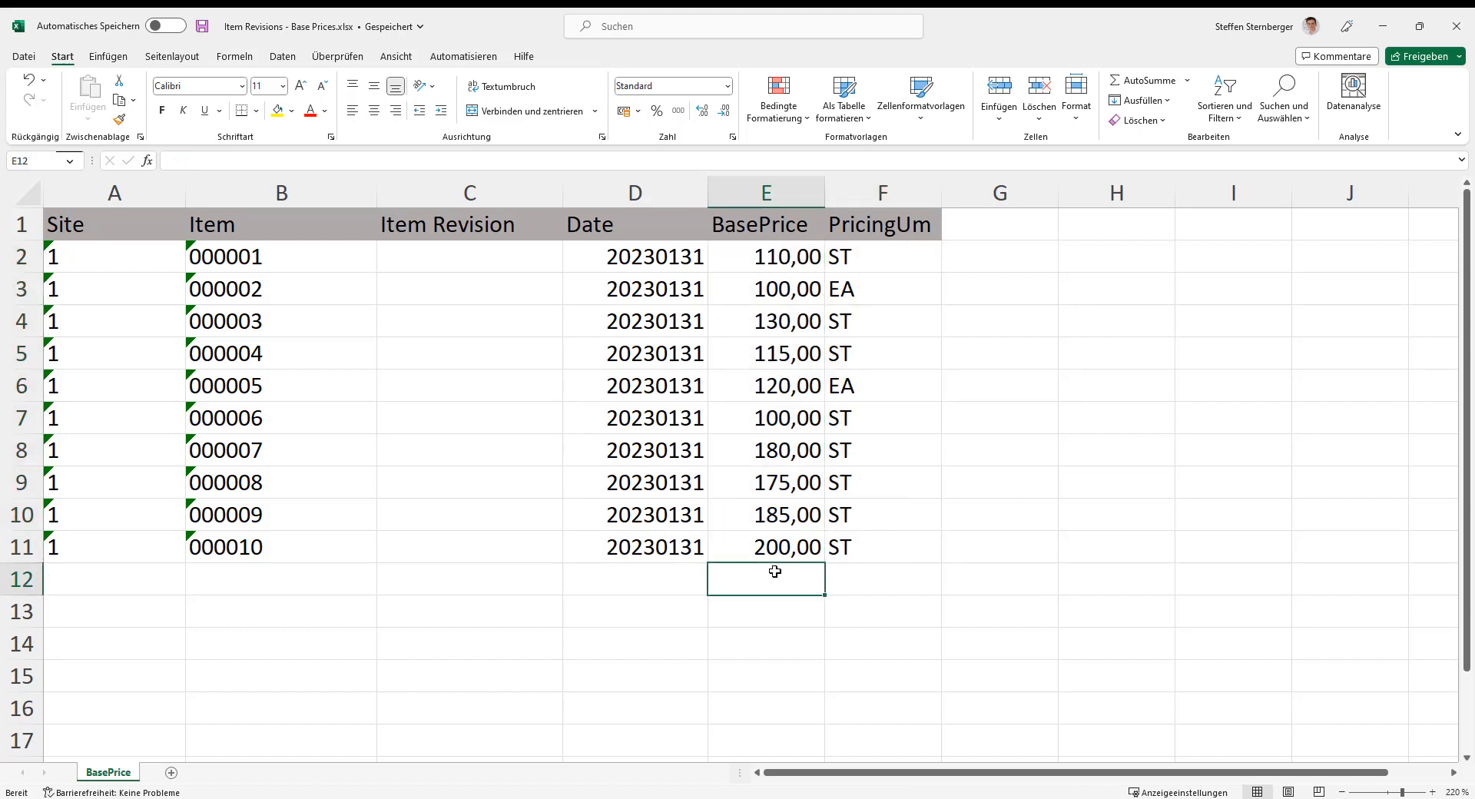
Switch back to Uploadia, load Item Revisions - Base Prices.xlsx and place its BasePrice sheet in the Excel mapping area.
{"action": "left_click", "coordinate": [554, 795]}
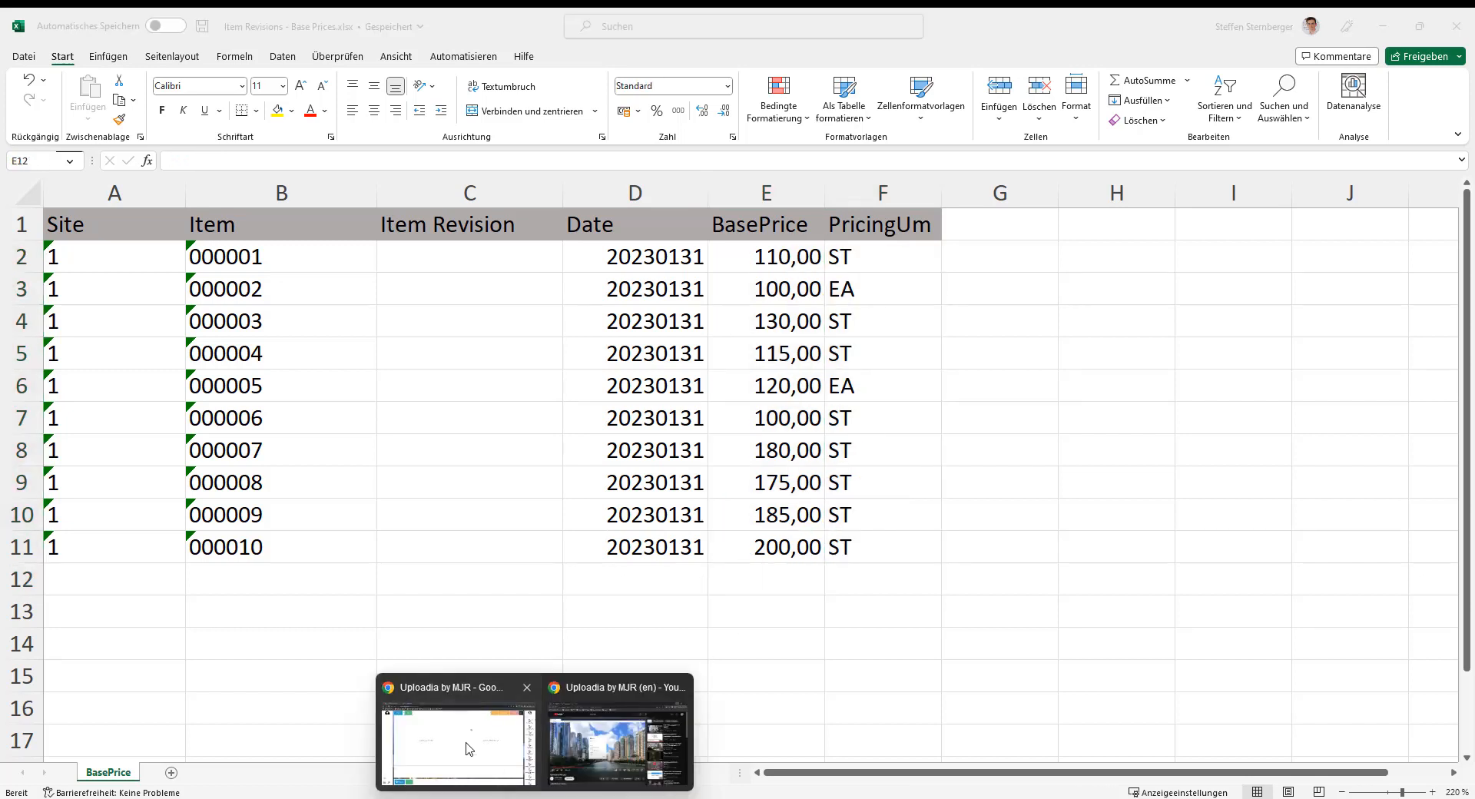
{"action": "left_click", "coordinate": [469, 749]}
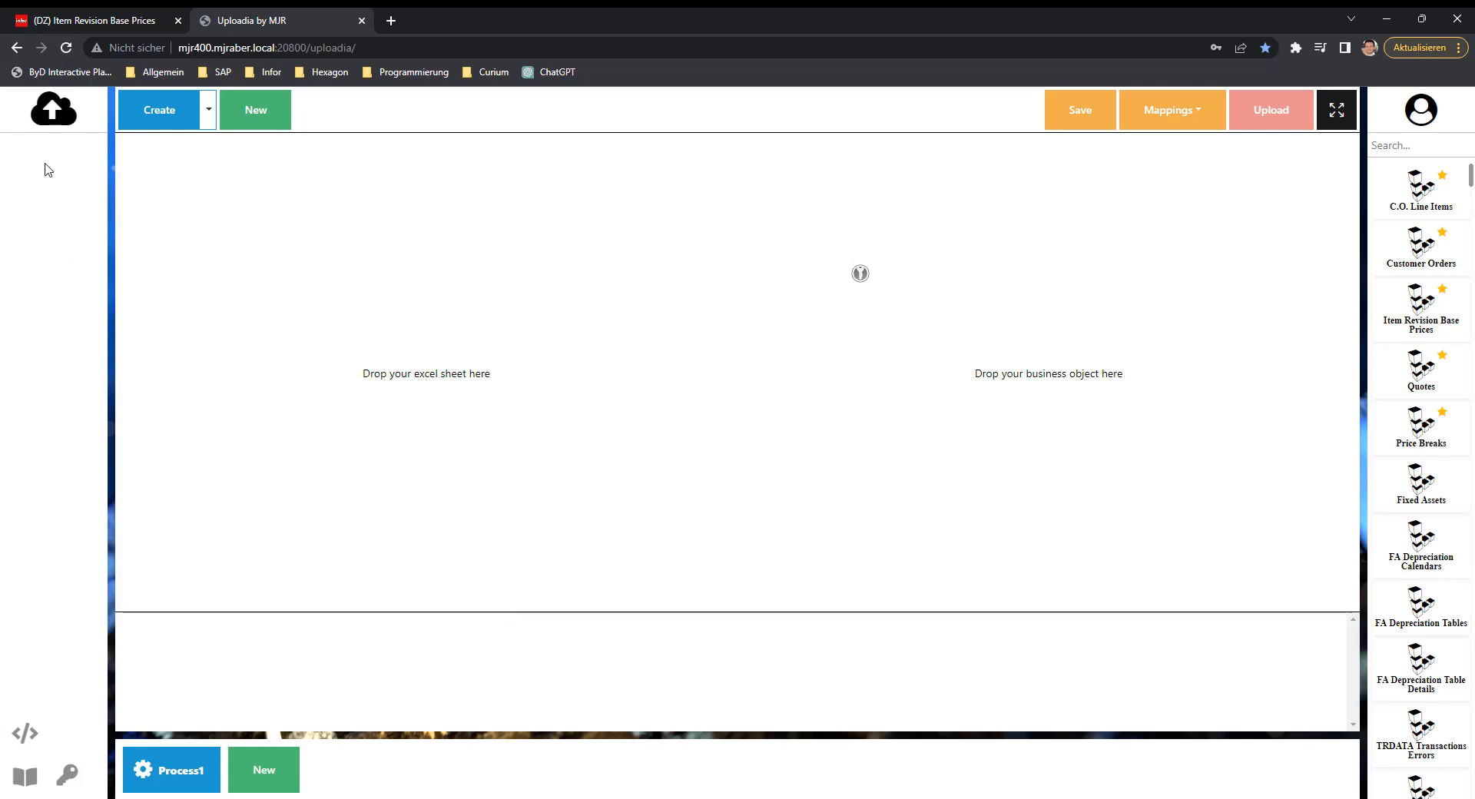
{"action": "left_click", "coordinate": [56, 112]}
{"action": "left_click", "coordinate": [223, 146]}
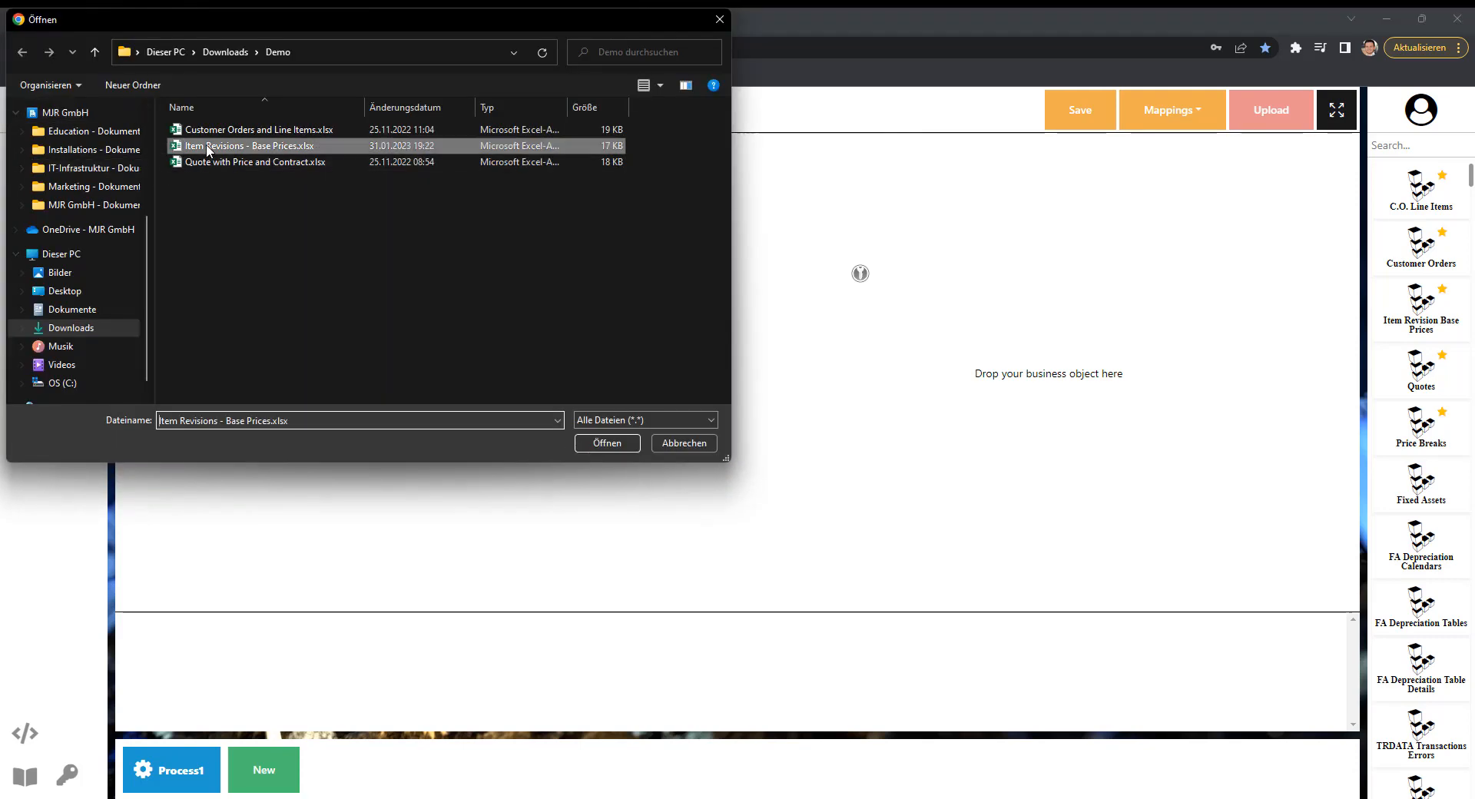
{"action": "left_click", "coordinate": [607, 442]}
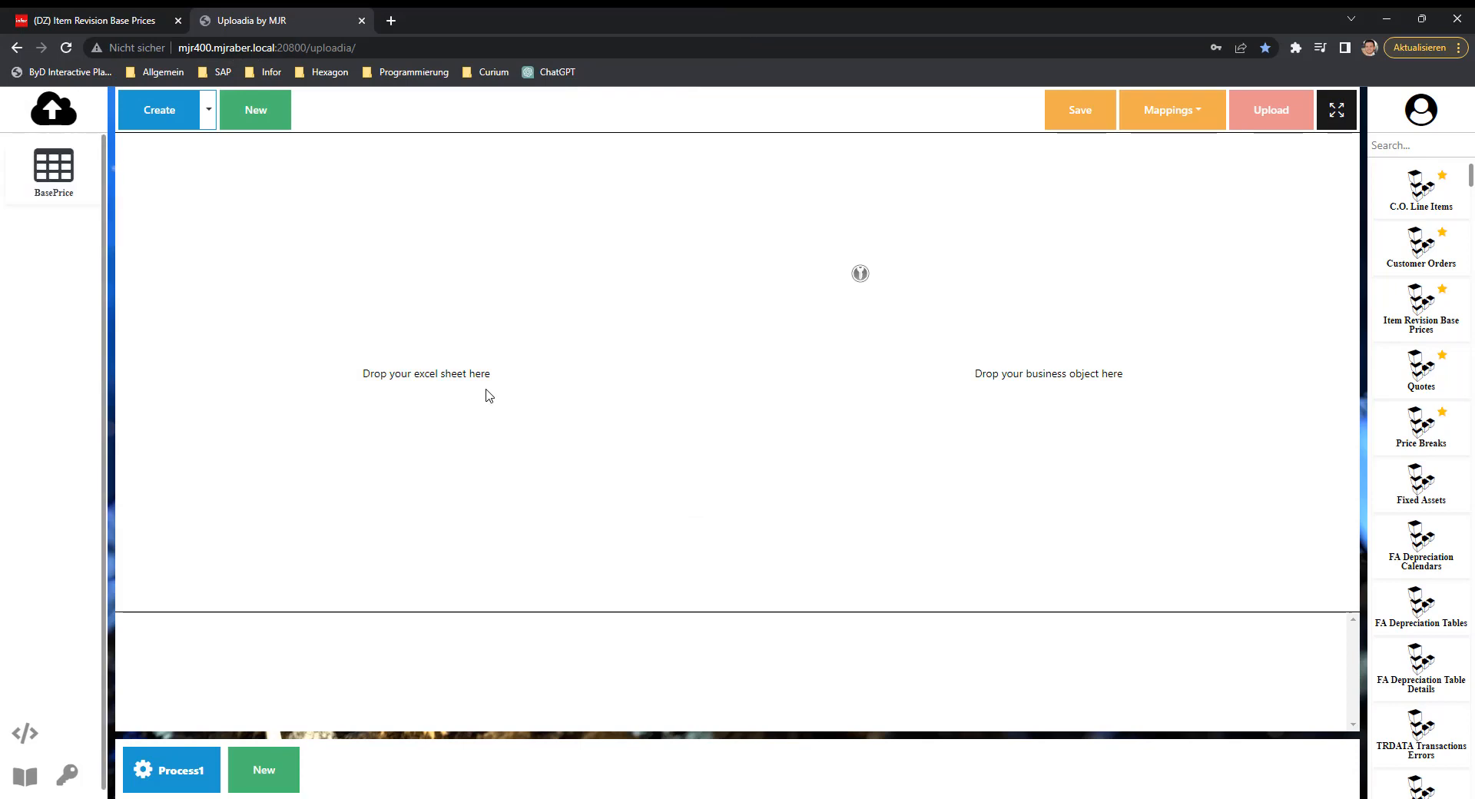
{"action": "left_click_drag", "start_coordinate": [53, 178], "coordinate": [405, 384]}
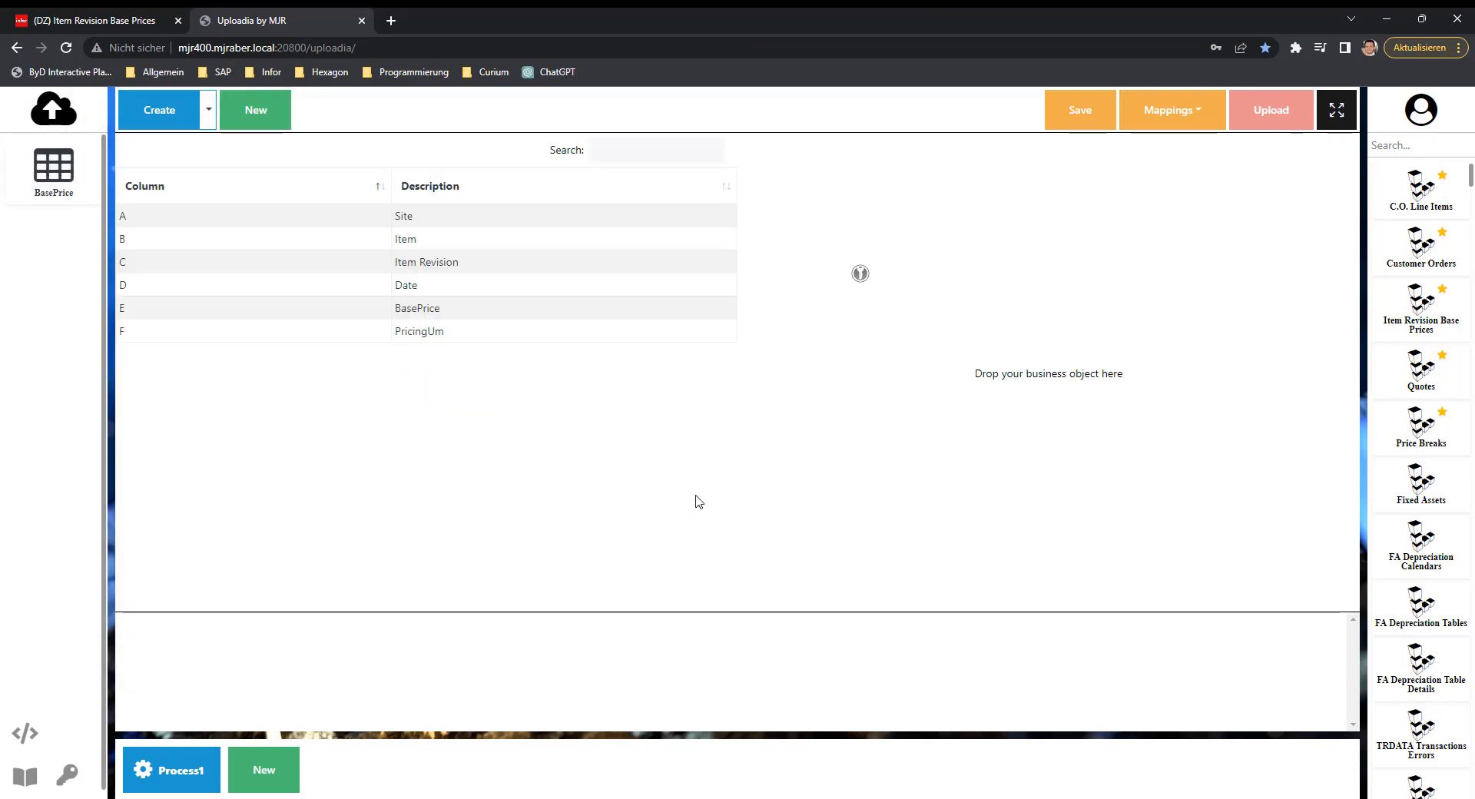
Search the business objects for "item revis" and place Item Revision Base Prices in the business object area.
{"action": "left_click", "coordinate": [1407, 144]}
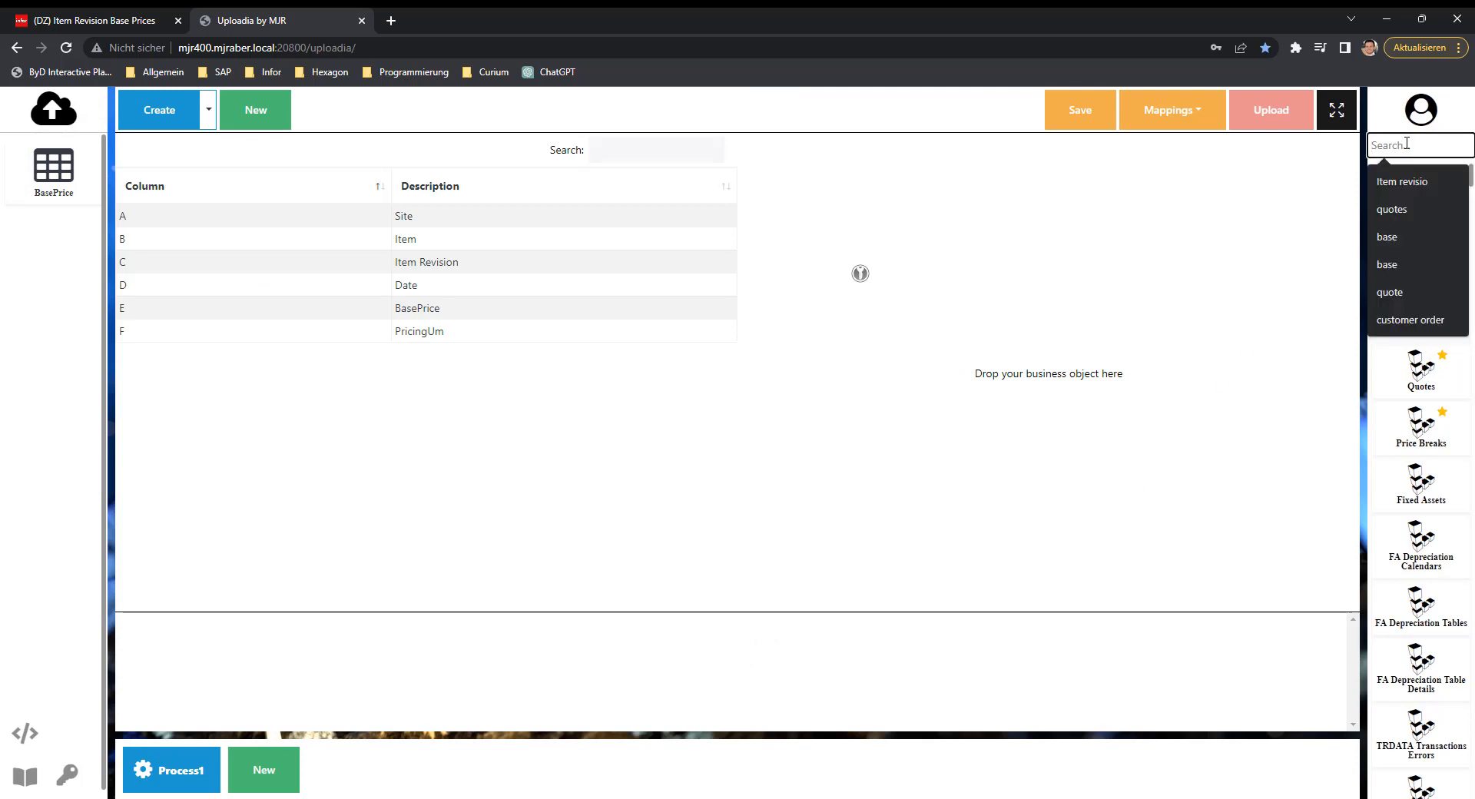
{"action": "type", "text": "ite"}
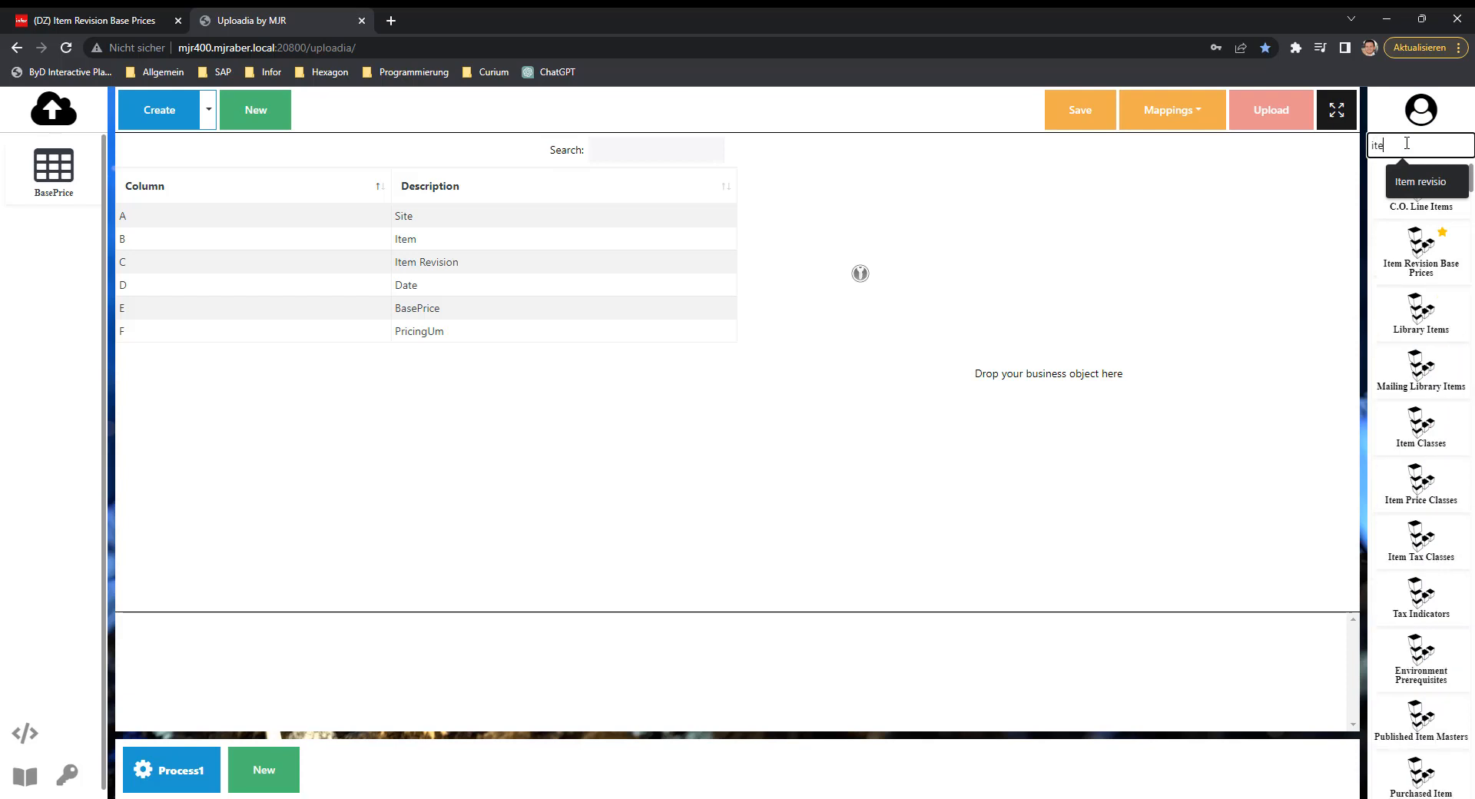
{"action": "type", "text": "m revis"}
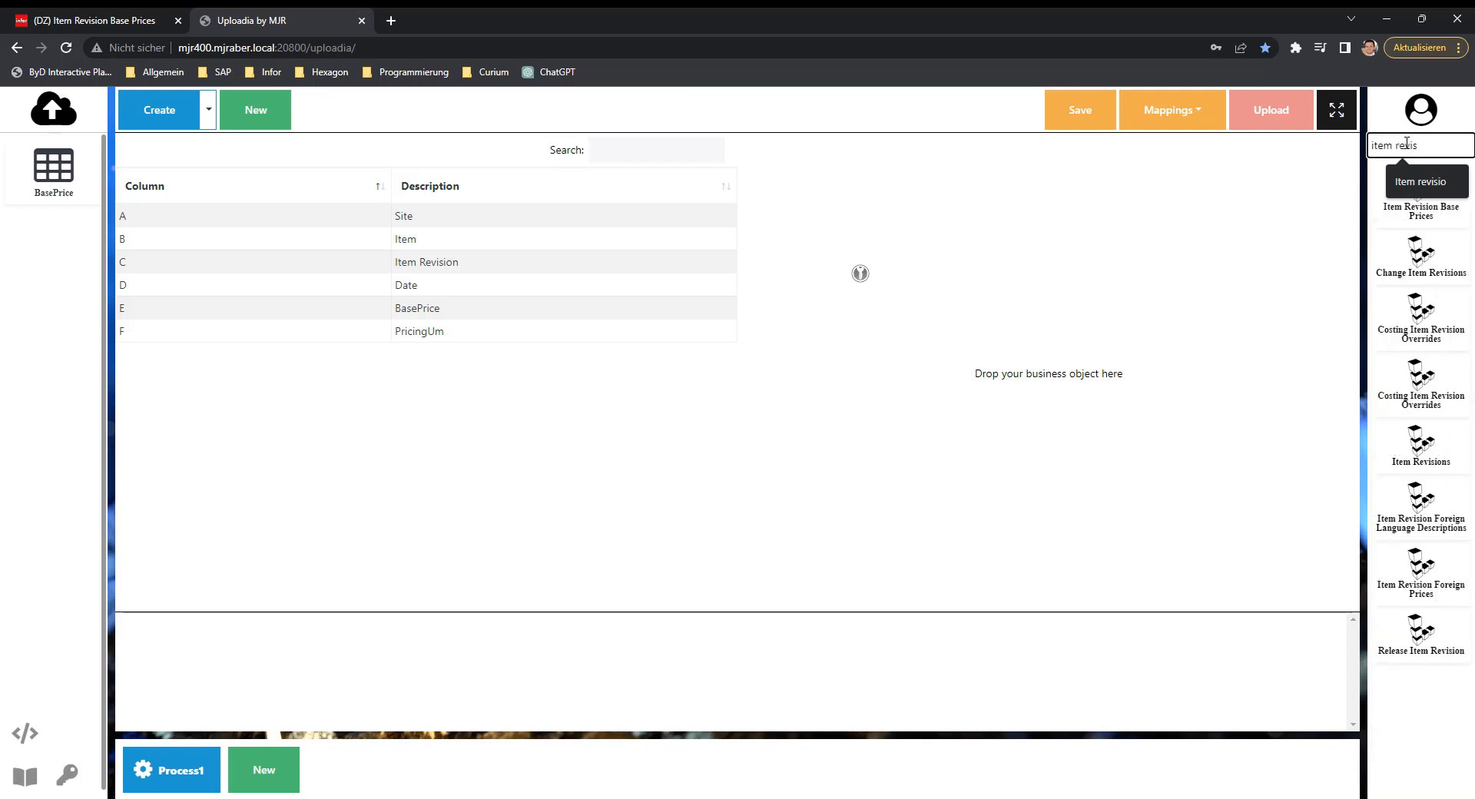
{"action": "left_click_drag", "start_coordinate": [1422, 190], "coordinate": [1046, 348]}
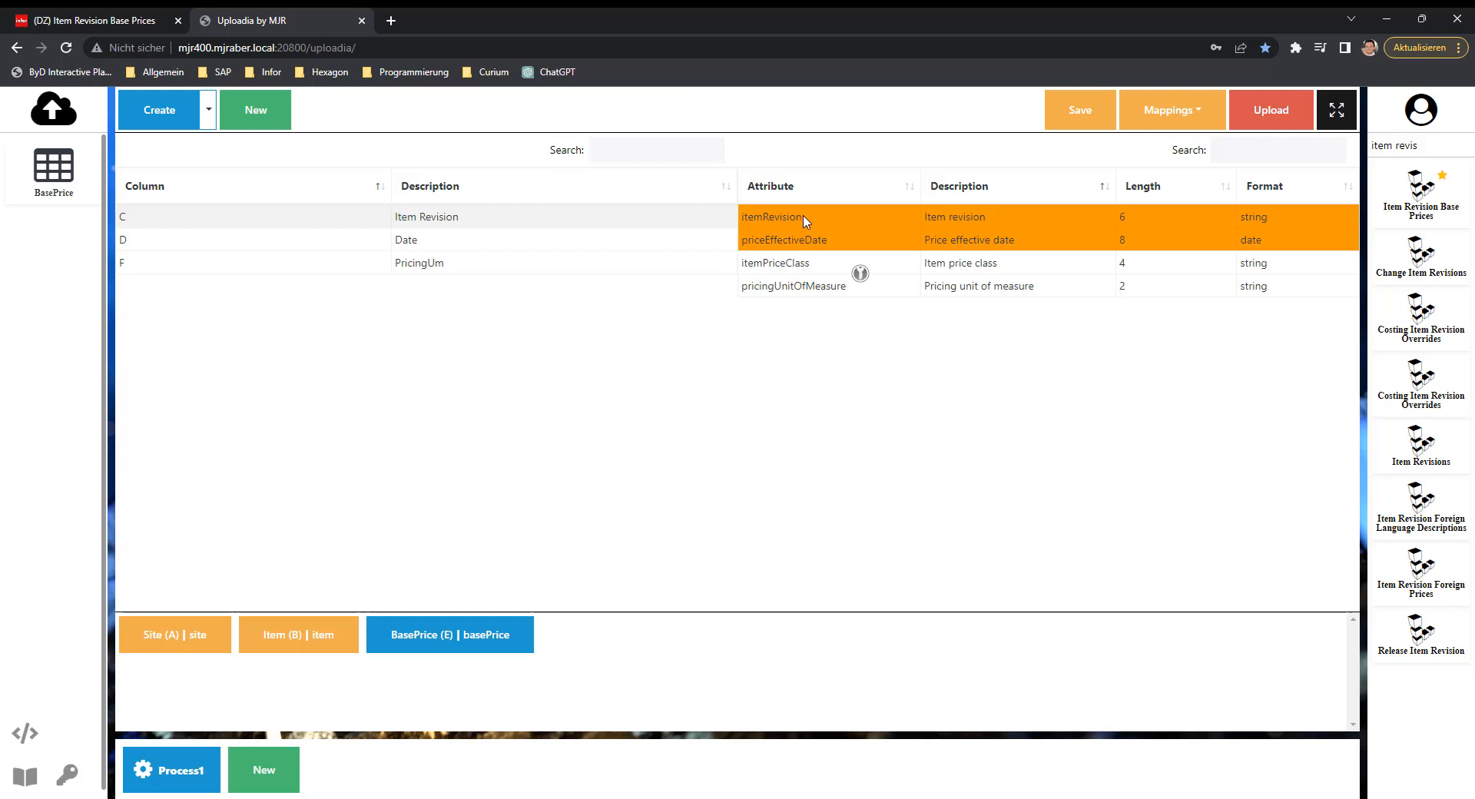
Map the remaining columns: Item Revision to itemRevision, Date to priceEffectiveDate and PricingUm to pricingUnitOfMeasure.
{"action": "mouse_move", "coordinate": [808, 219]}
{"action": "left_mouse_down"}
{"action": "mouse_move", "coordinate": [502, 215]}
{"action": "mouse_move", "coordinate": [794, 216]}
{"action": "left_mouse_up"}
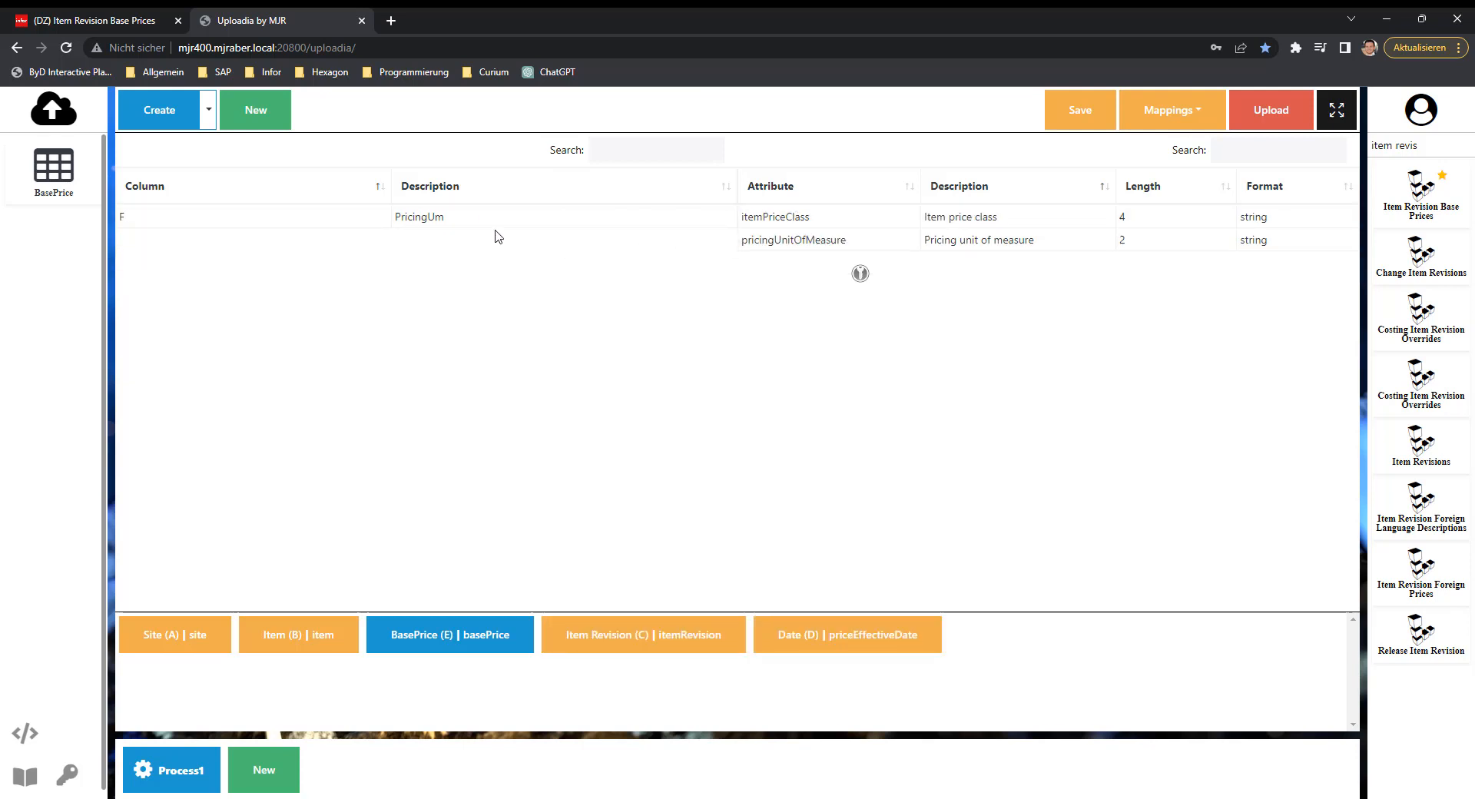
{"action": "left_click_drag", "start_coordinate": [453, 222], "coordinate": [848, 242]}
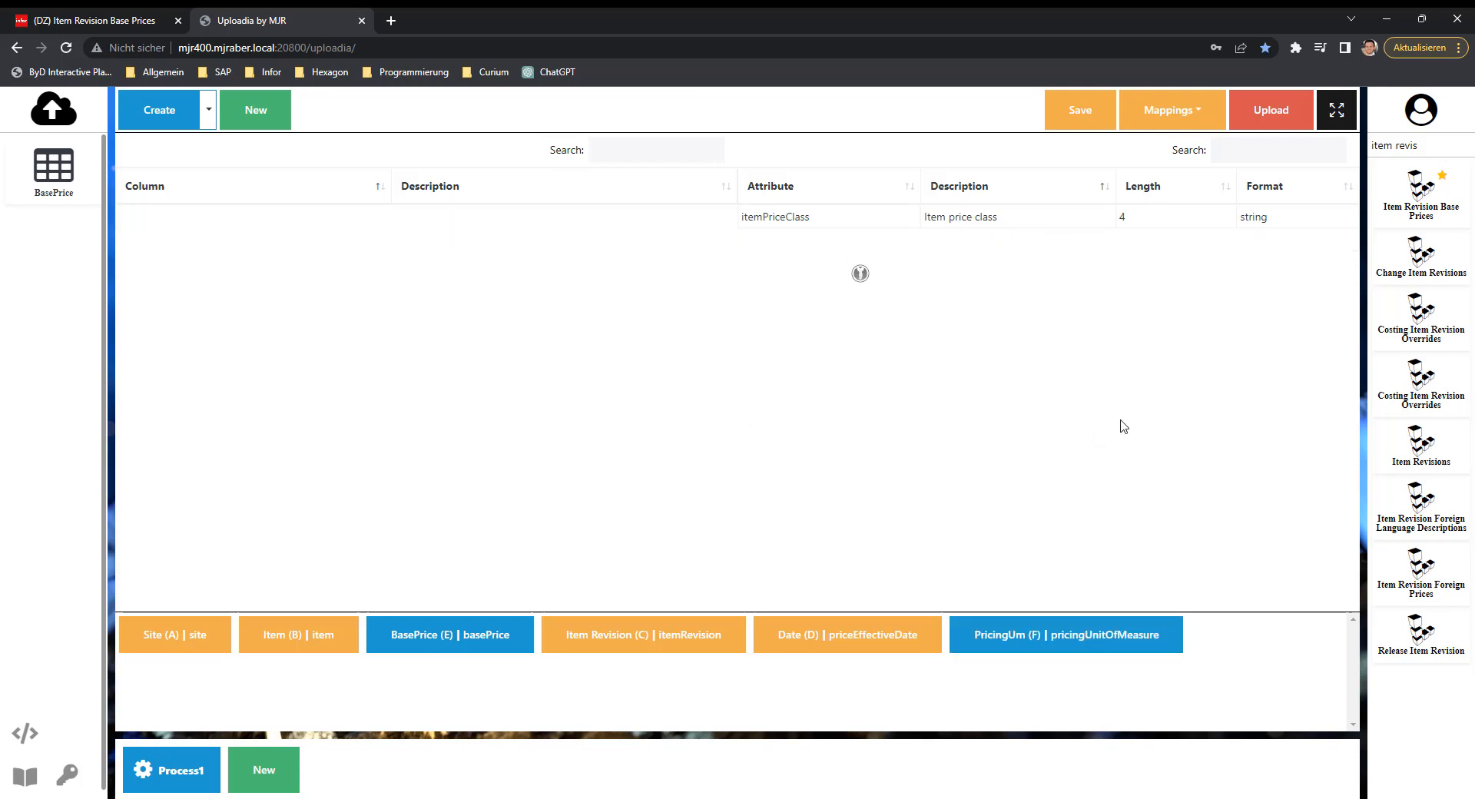
Save the mapping as a read-only mapping named "Item revision 2023".
{"action": "left_click", "coordinate": [1082, 110]}
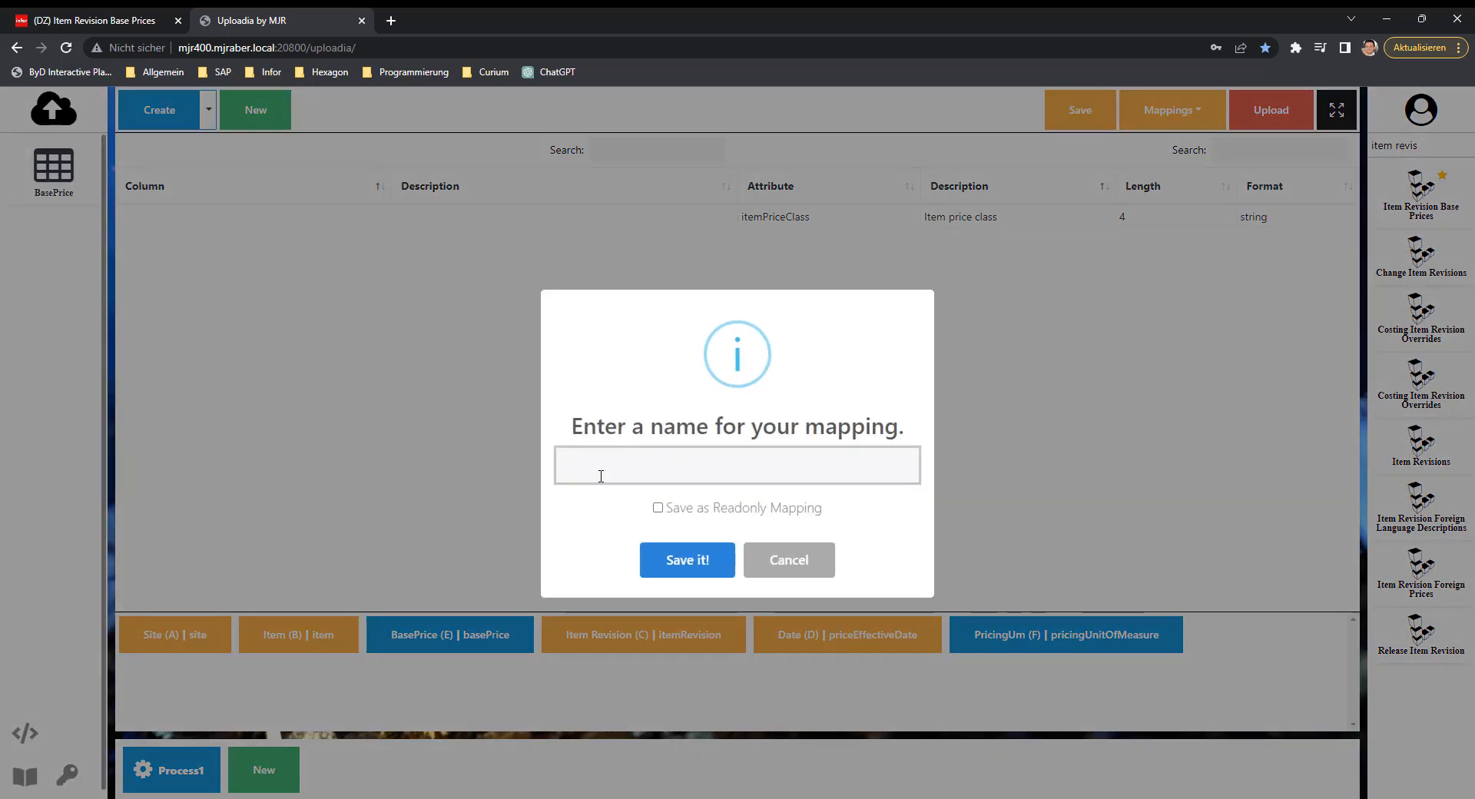
{"action": "type", "text": "Item revision 2023"}
{"action": "left_click", "coordinate": [659, 509]}
{"action": "left_click", "coordinate": [679, 563]}
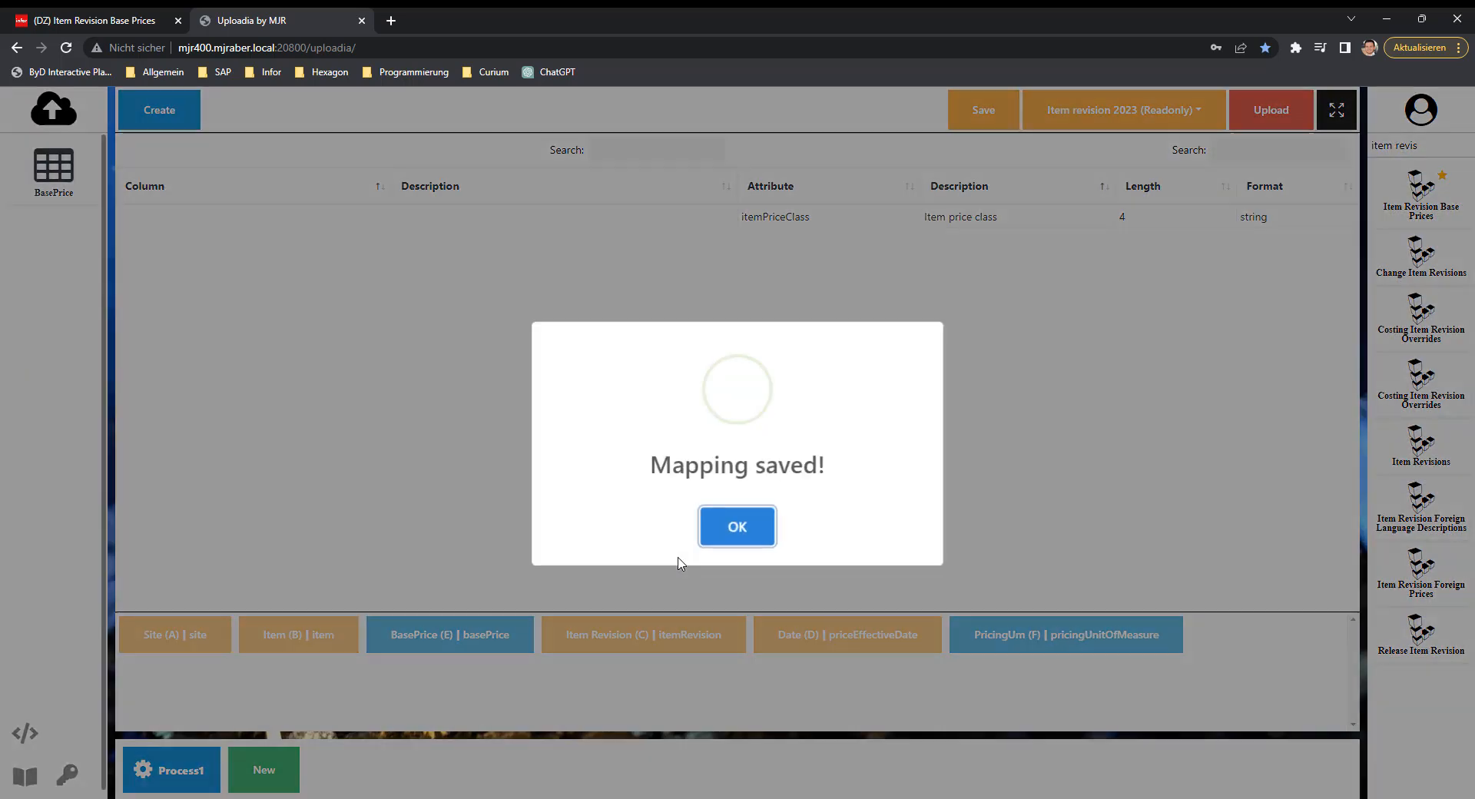
{"action": "left_click", "coordinate": [752, 526]}
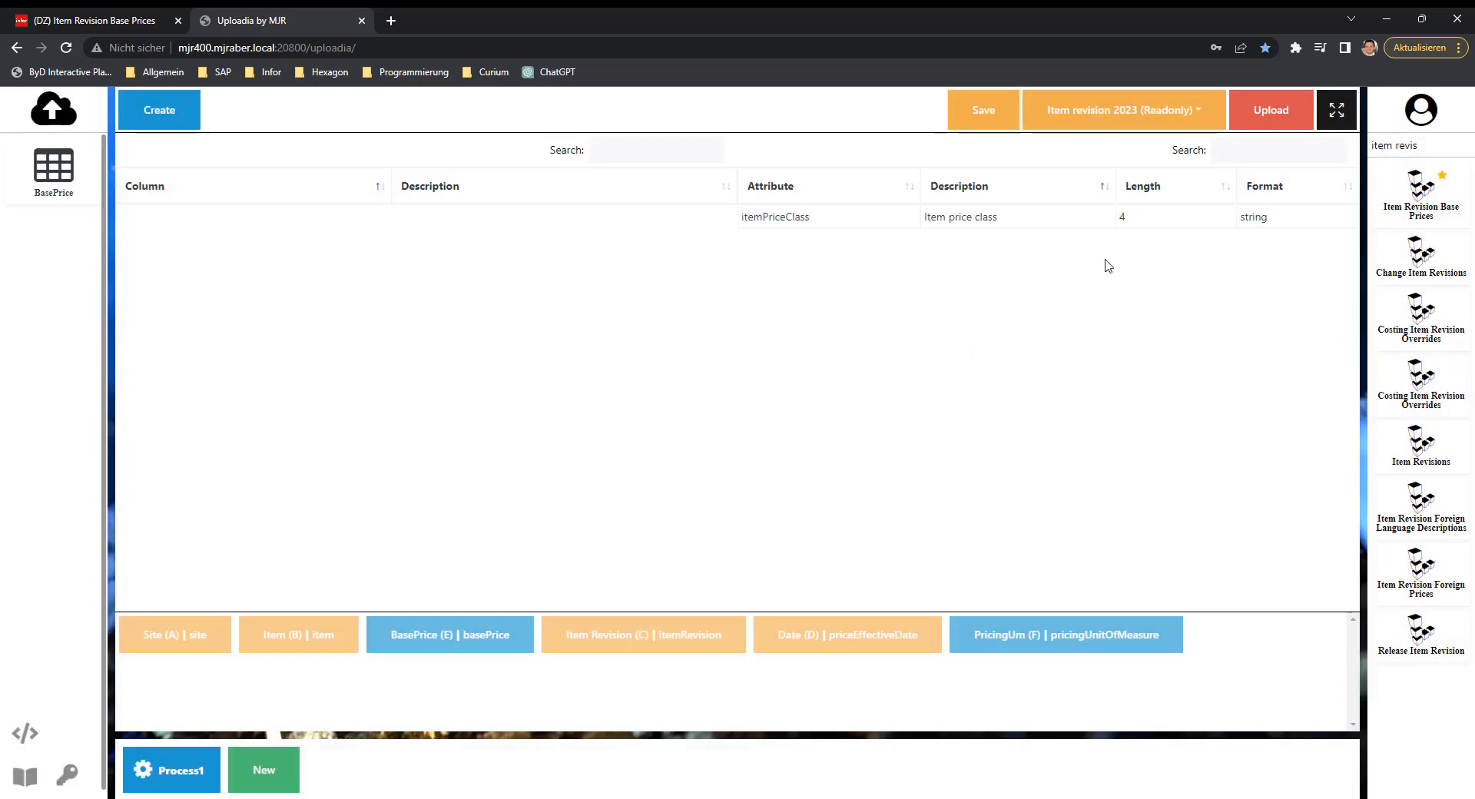
Upload the mapped rows and check the created records in the Infor Item Revision Base Prices list.
{"action": "left_click", "coordinate": [1291, 119]}
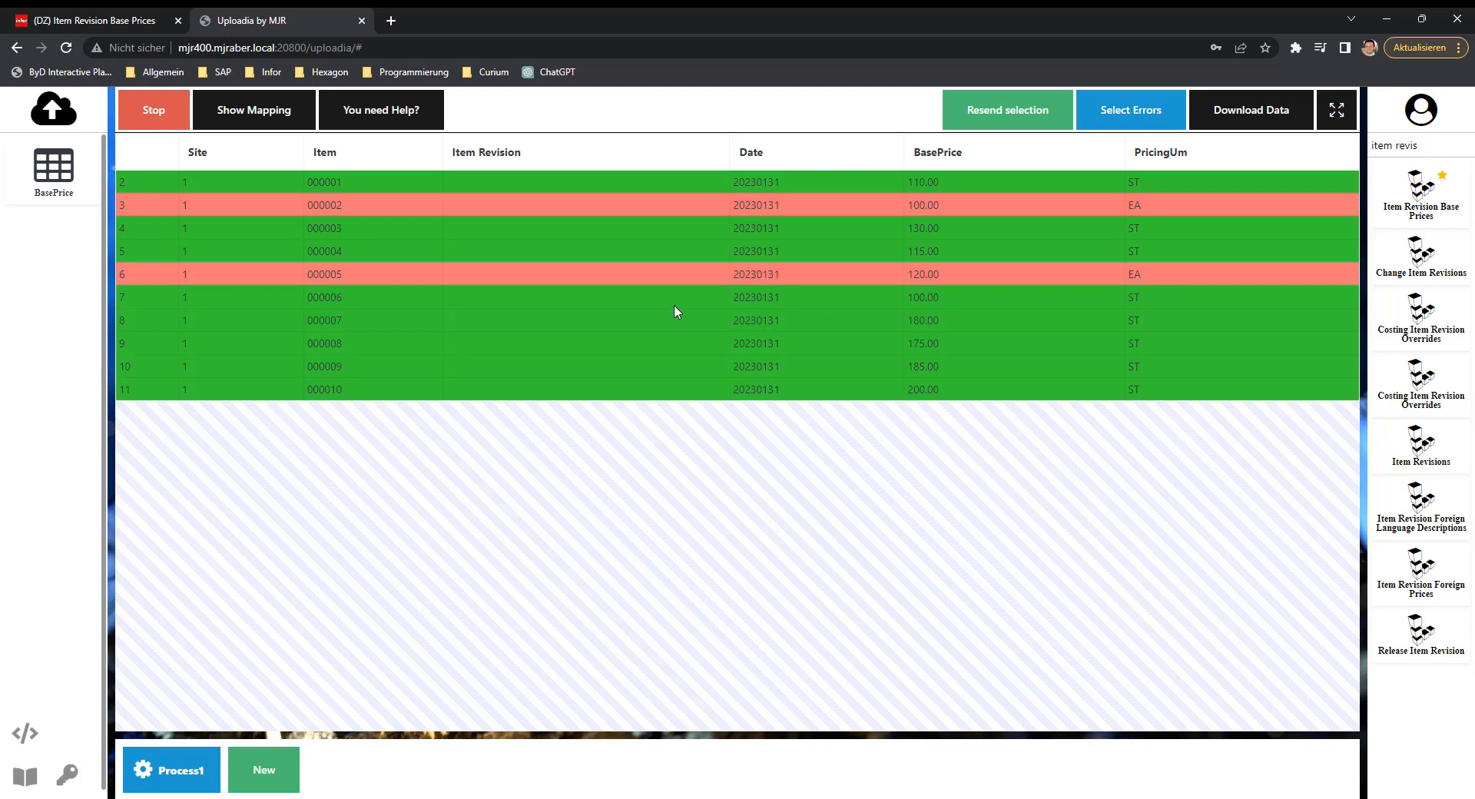
{"action": "left_click", "coordinate": [87, 20]}
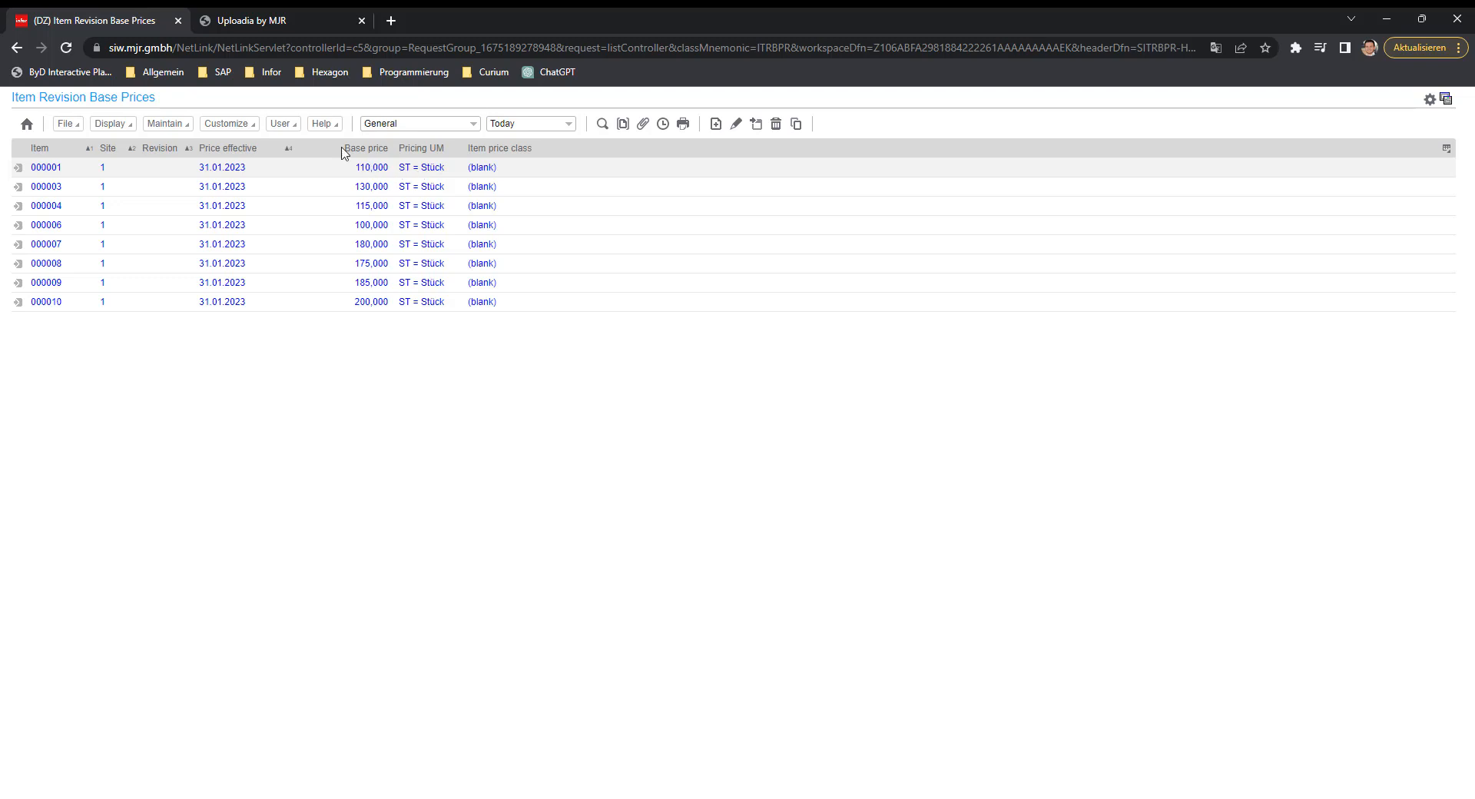
Return to Uploadia and read the error message for the failed row of item 000002, then dismiss it.
{"action": "left_click", "coordinate": [255, 23]}
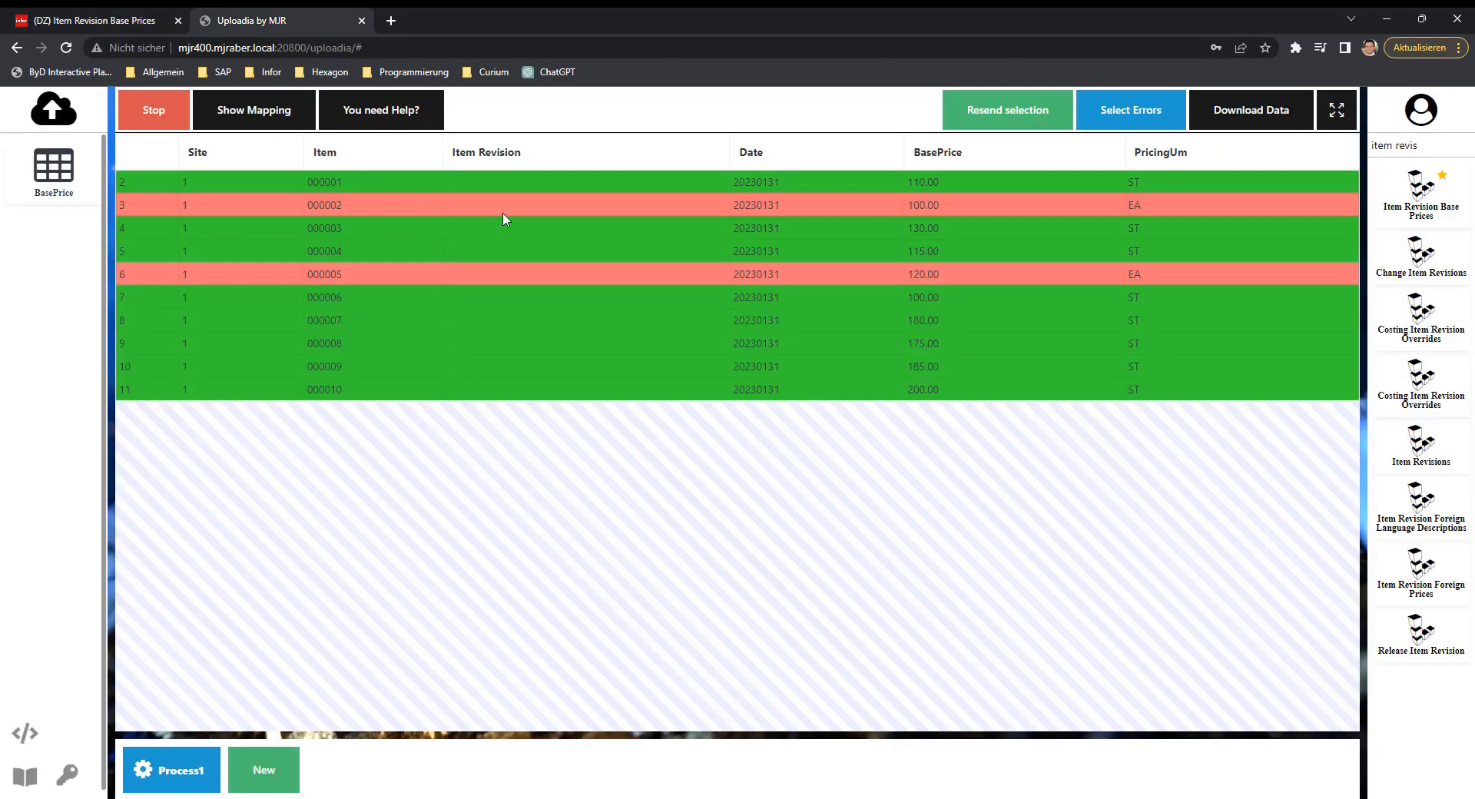
{"action": "left_click", "coordinate": [791, 206]}
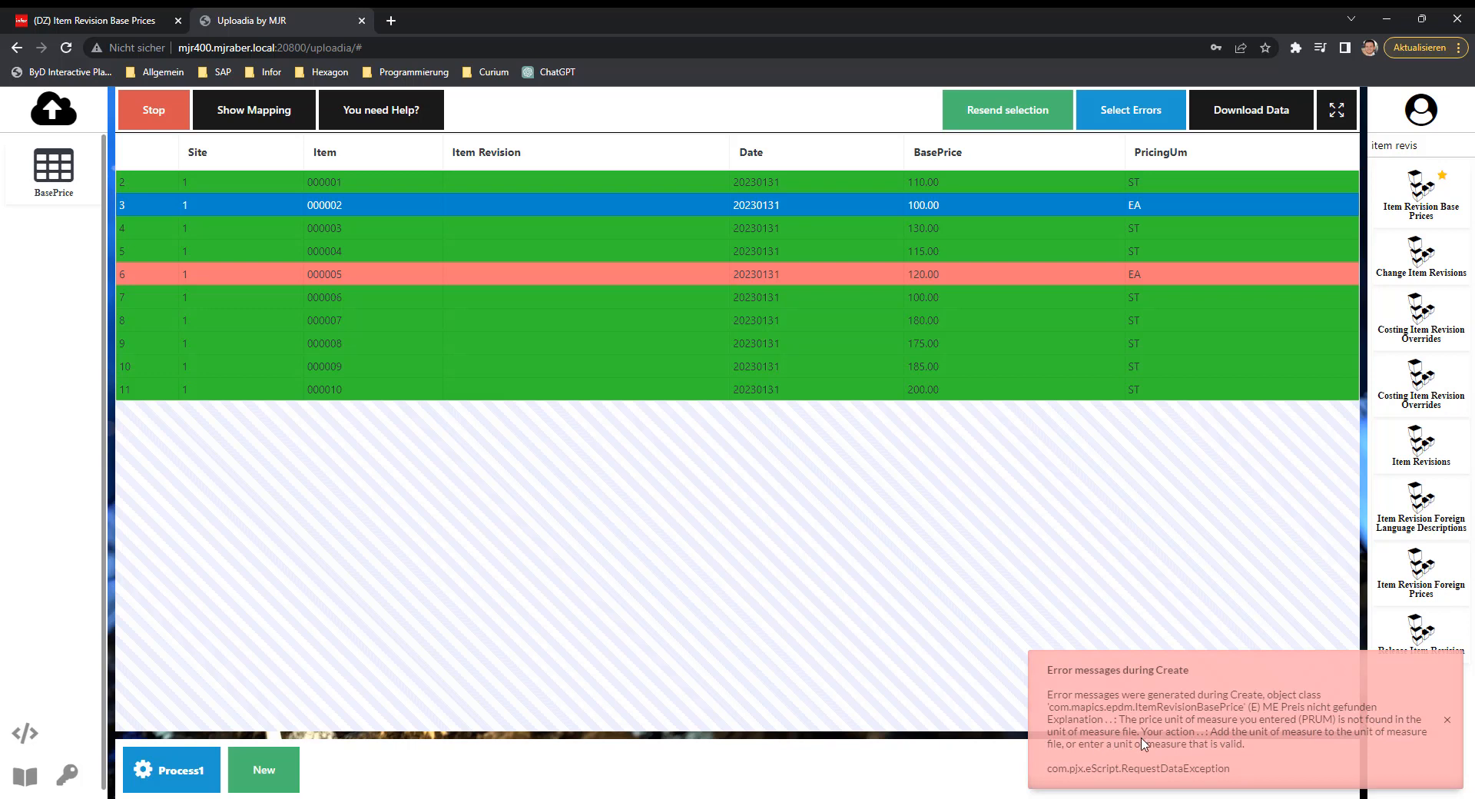
{"action": "left_click", "coordinate": [1447, 721]}
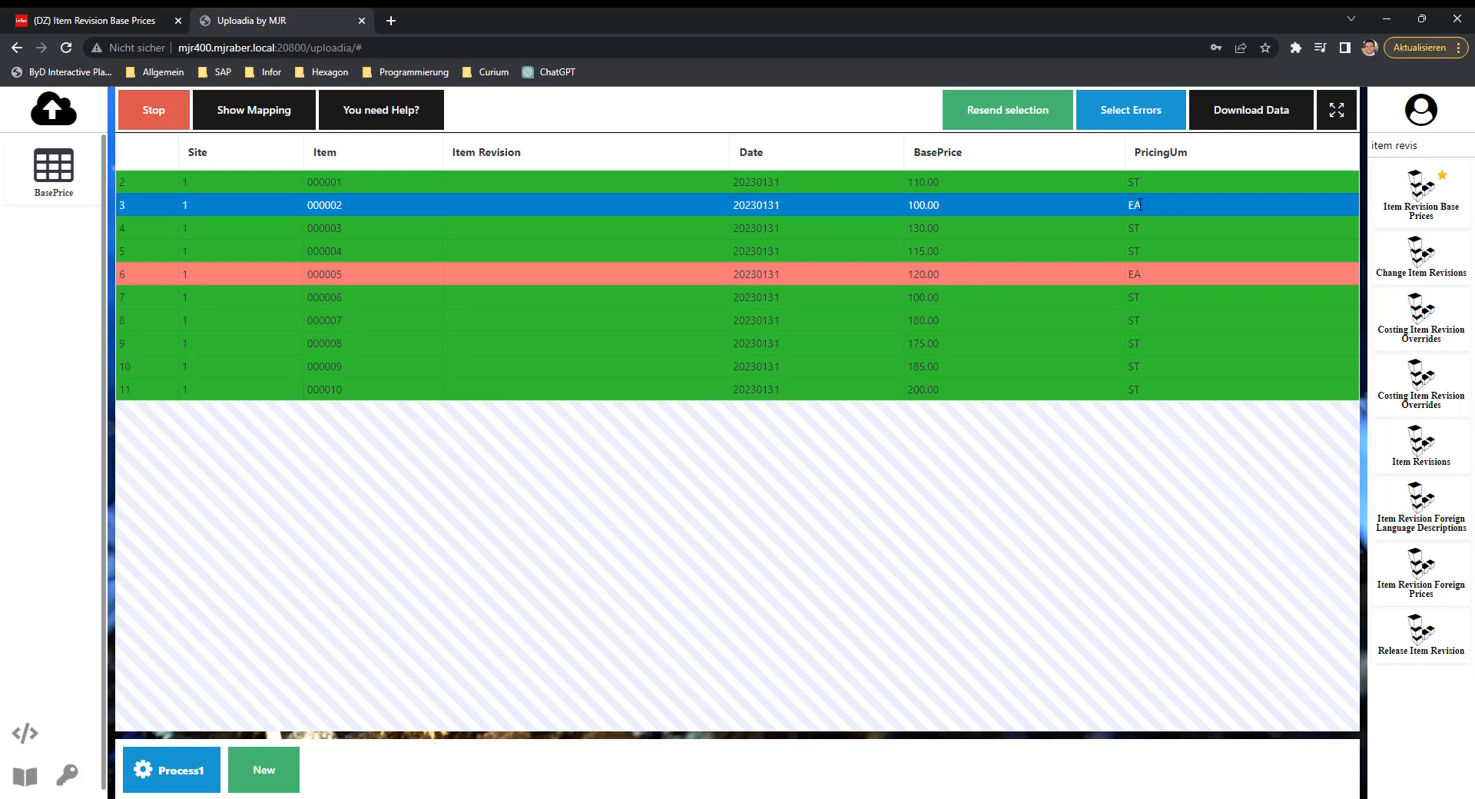
Set the PricingUm of item 000002 to ST.
{"action": "double_click", "coordinate": [1140, 205]}
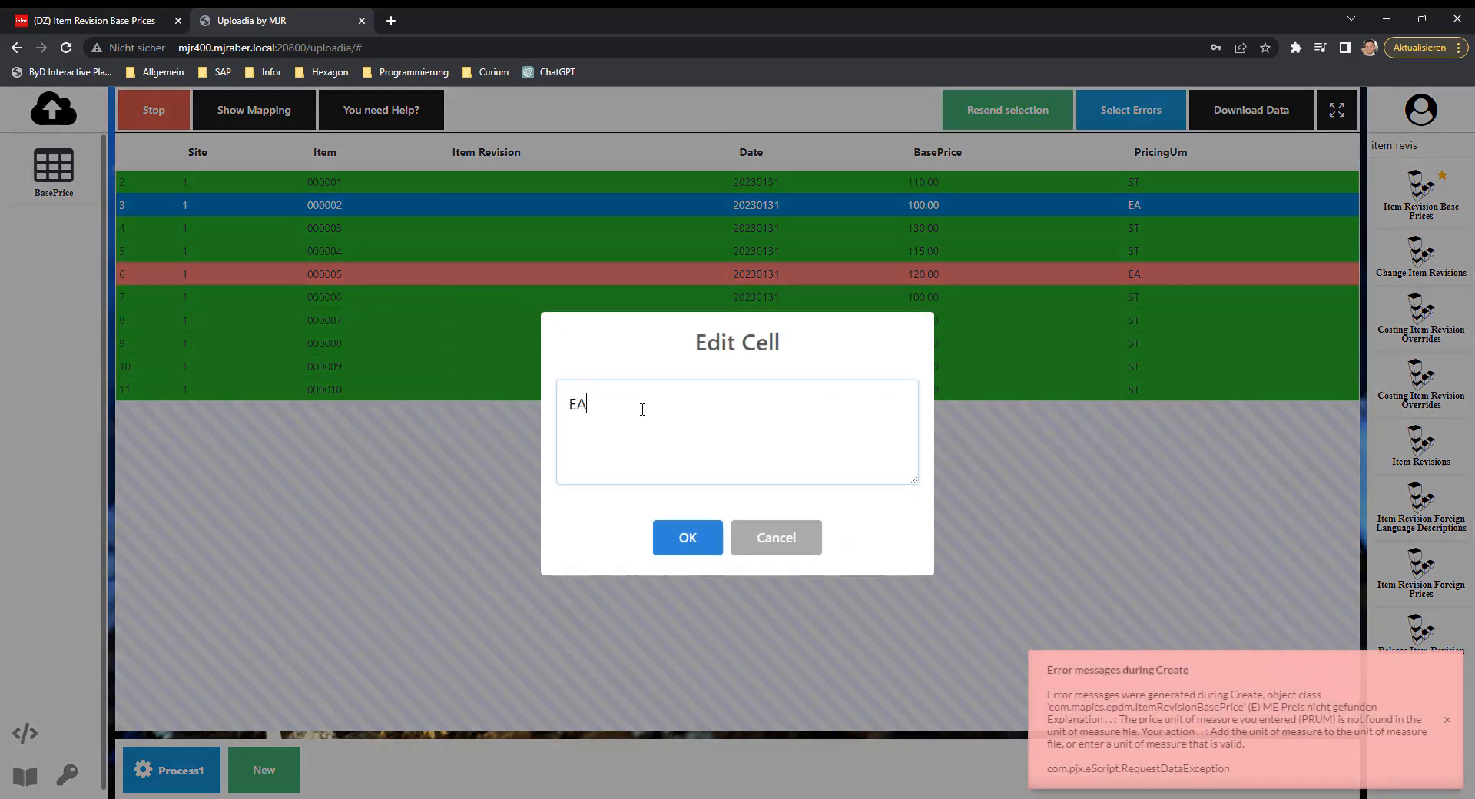
{"action": "key", "text": "BackSpace"}
{"action": "key", "text": "BackSpace"}
{"action": "type", "text": "ST"}
{"action": "left_click", "coordinate": [686, 540]}
Set the PricingUm of item 000005 to ST.
{"action": "double_click", "coordinate": [1144, 273]}
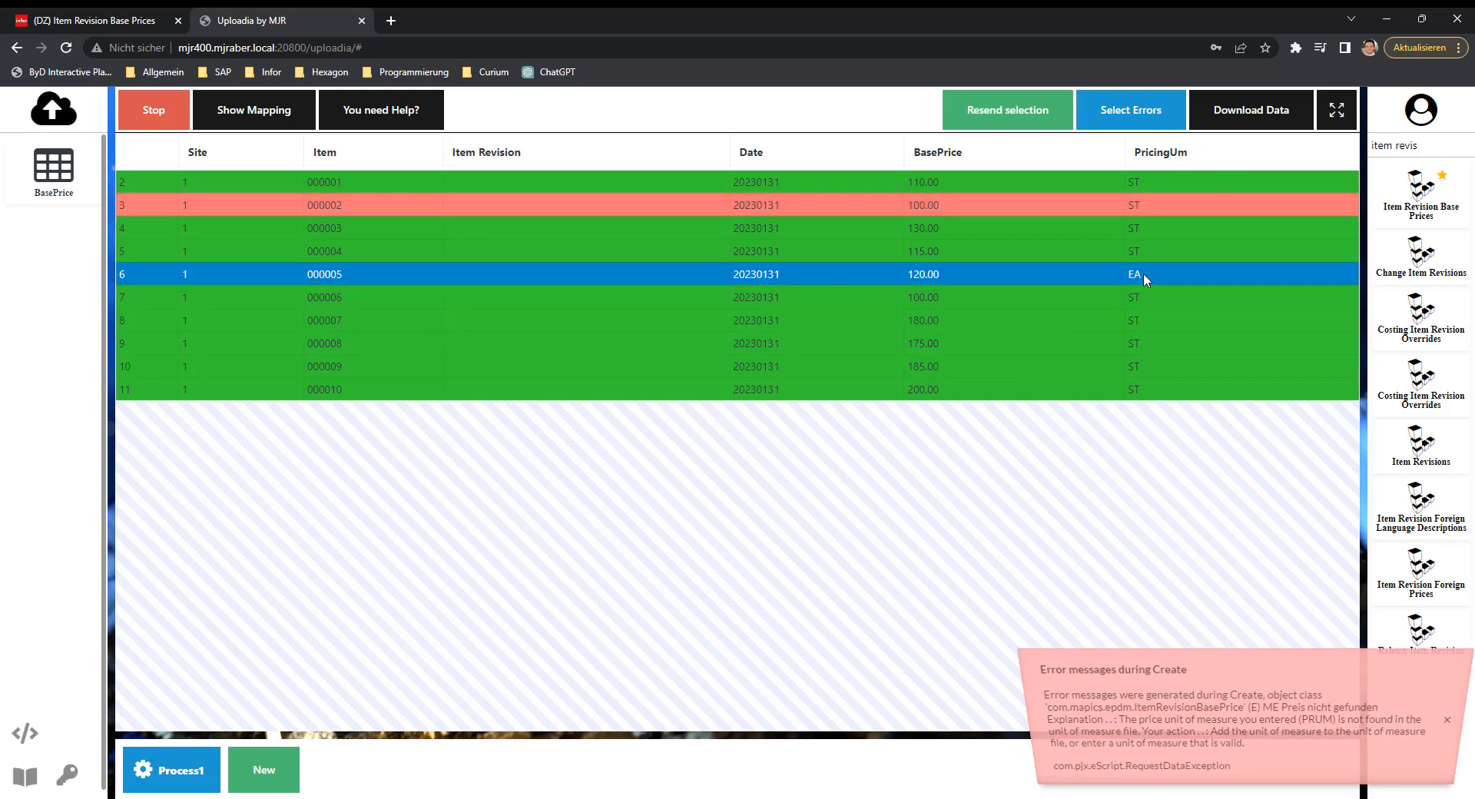
{"action": "key", "text": "BackSpace"}
{"action": "key", "text": "BackSpace"}
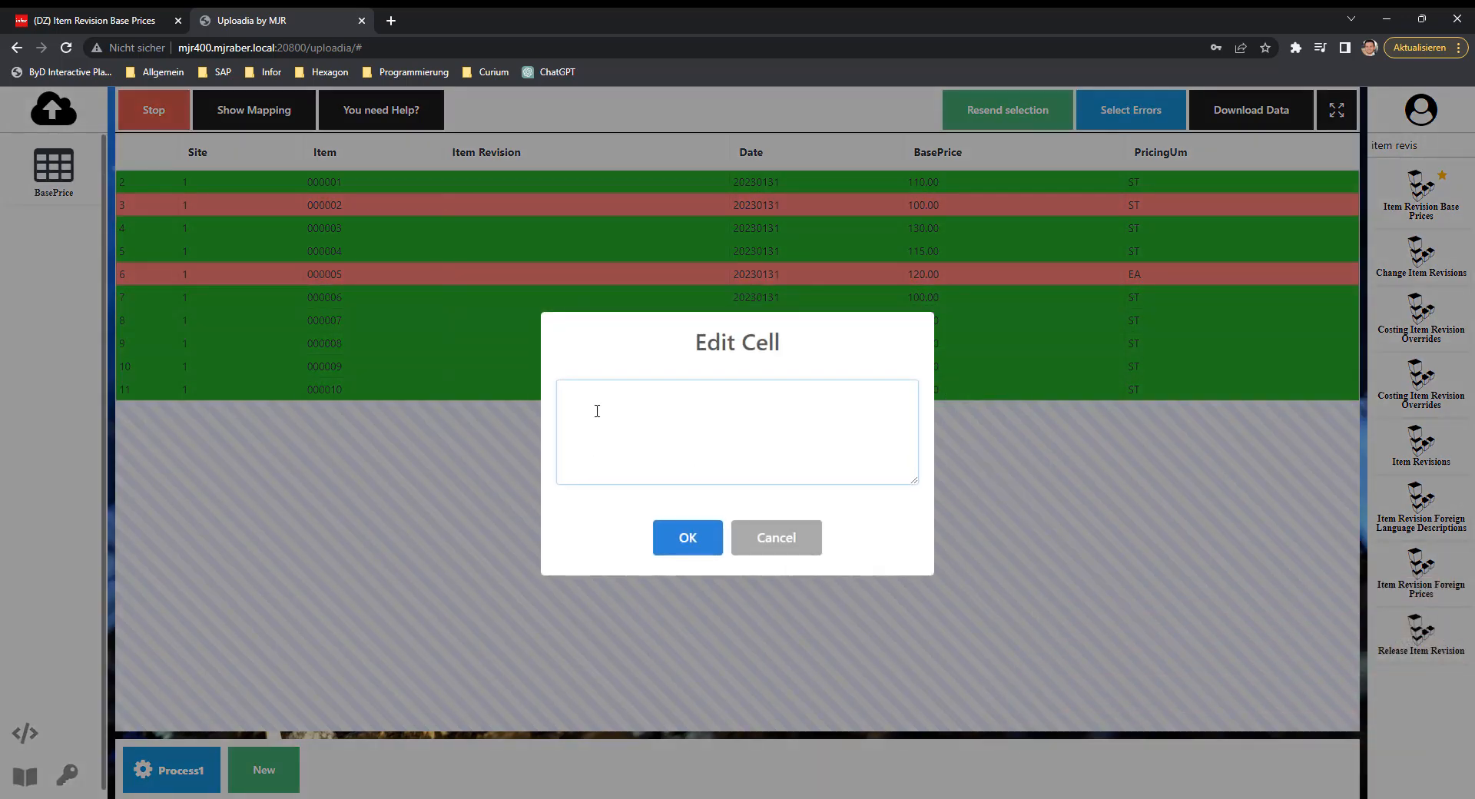
{"action": "type", "text": "ST"}
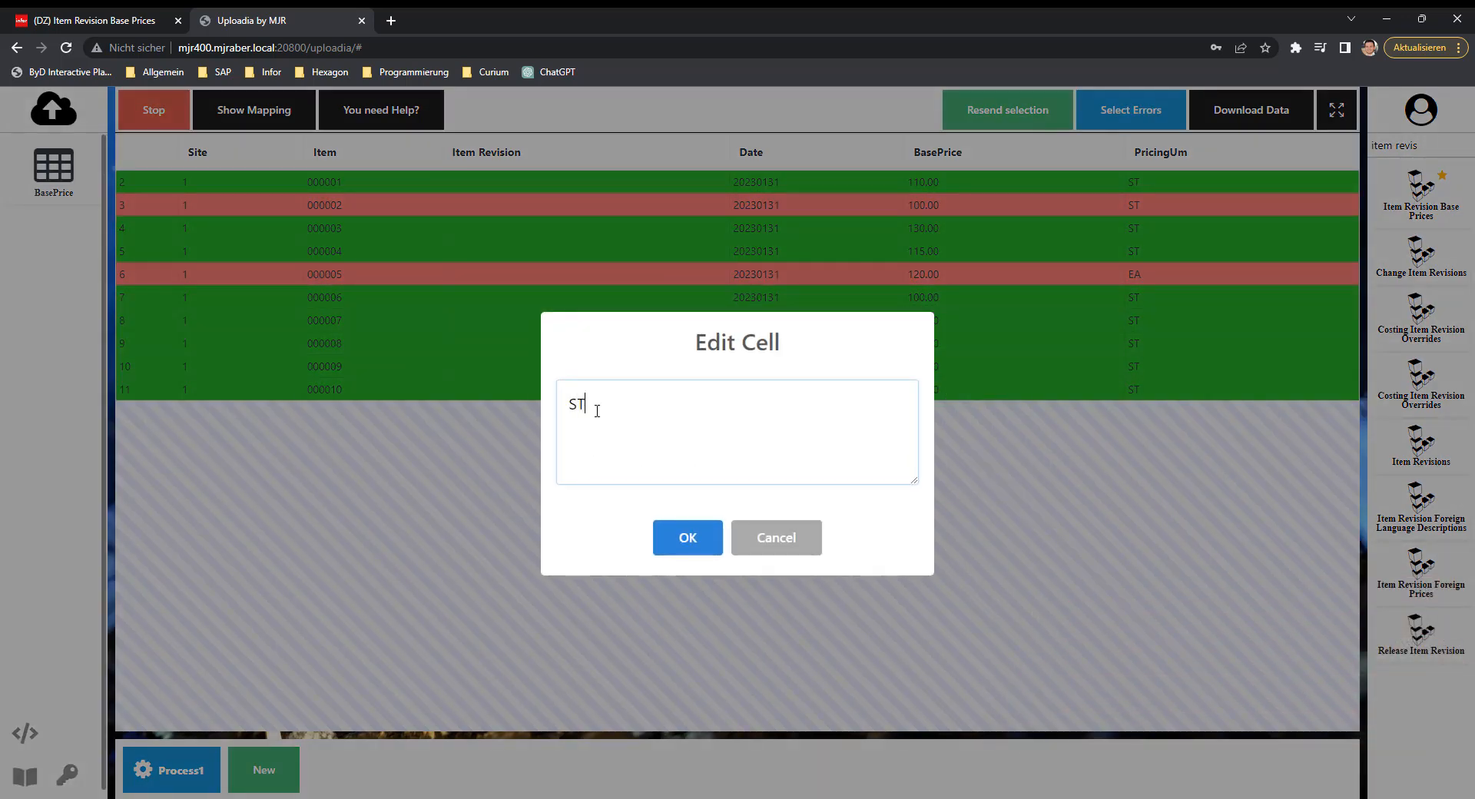
{"action": "left_click", "coordinate": [685, 536]}
Resend the corrected rows of items 000002 and 000005 and go back to the Infor Item Revision Base Prices list.
{"action": "left_click", "coordinate": [791, 278]}
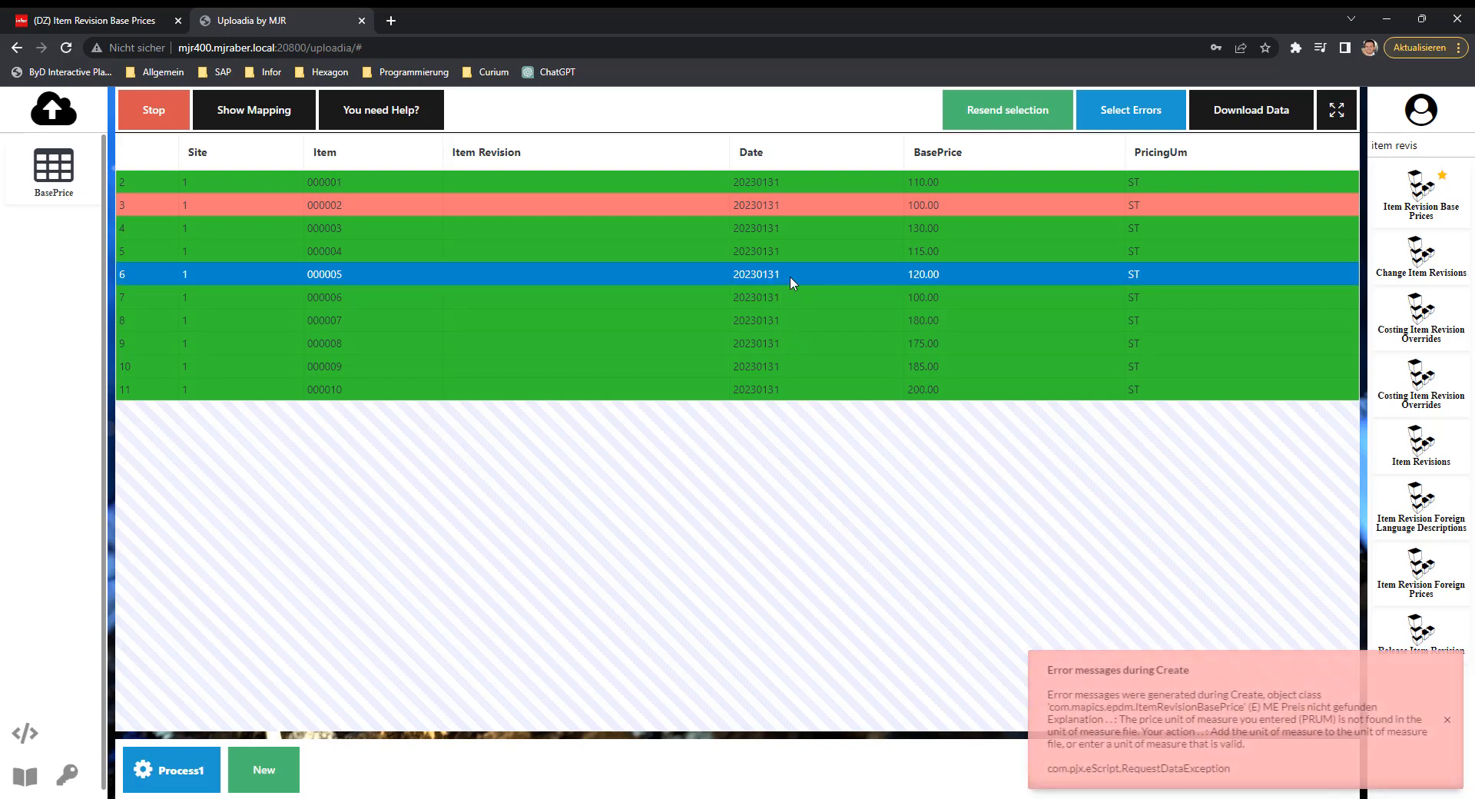
{"action": "left_click", "coordinate": [788, 209]}
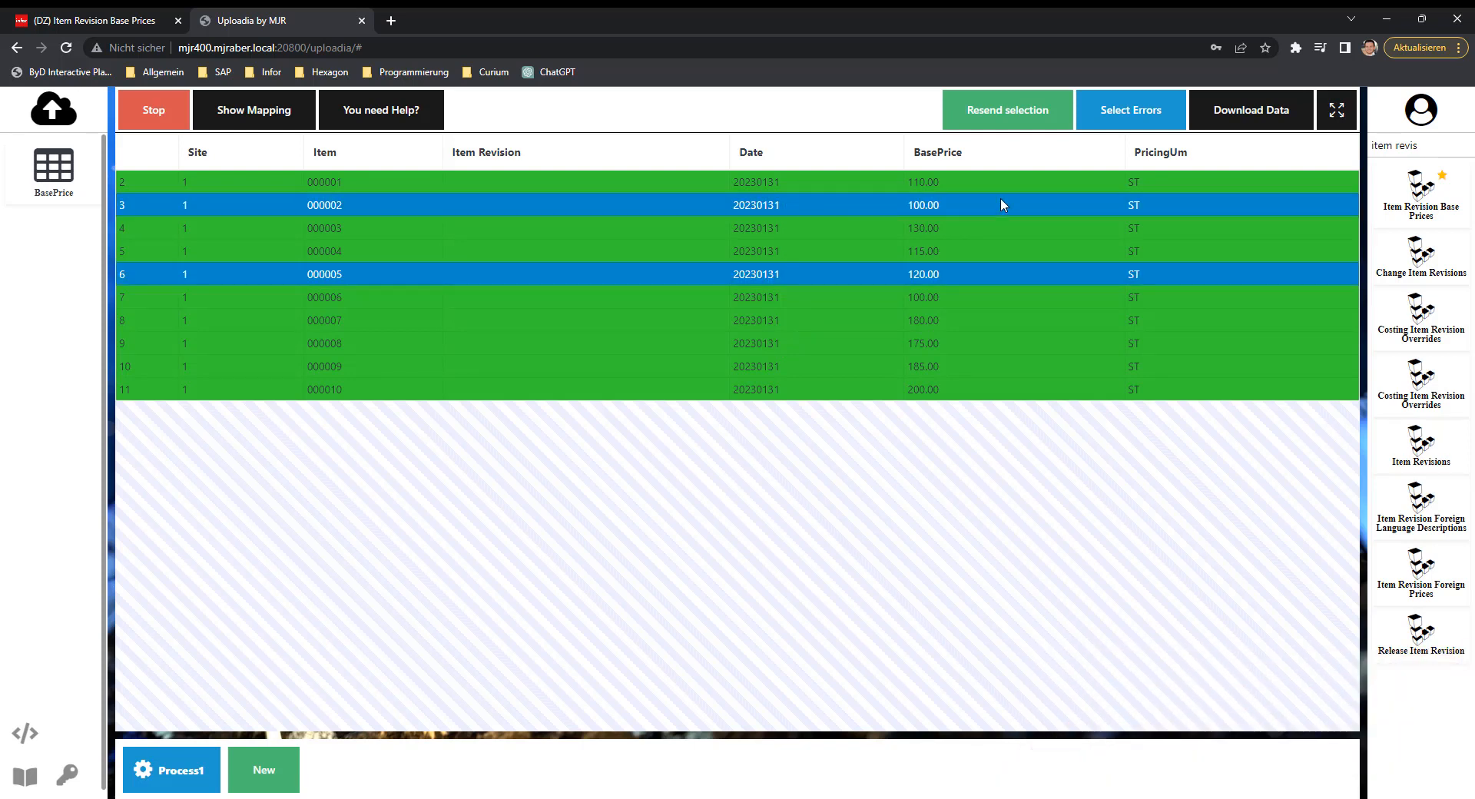
{"action": "left_click", "coordinate": [1003, 121]}
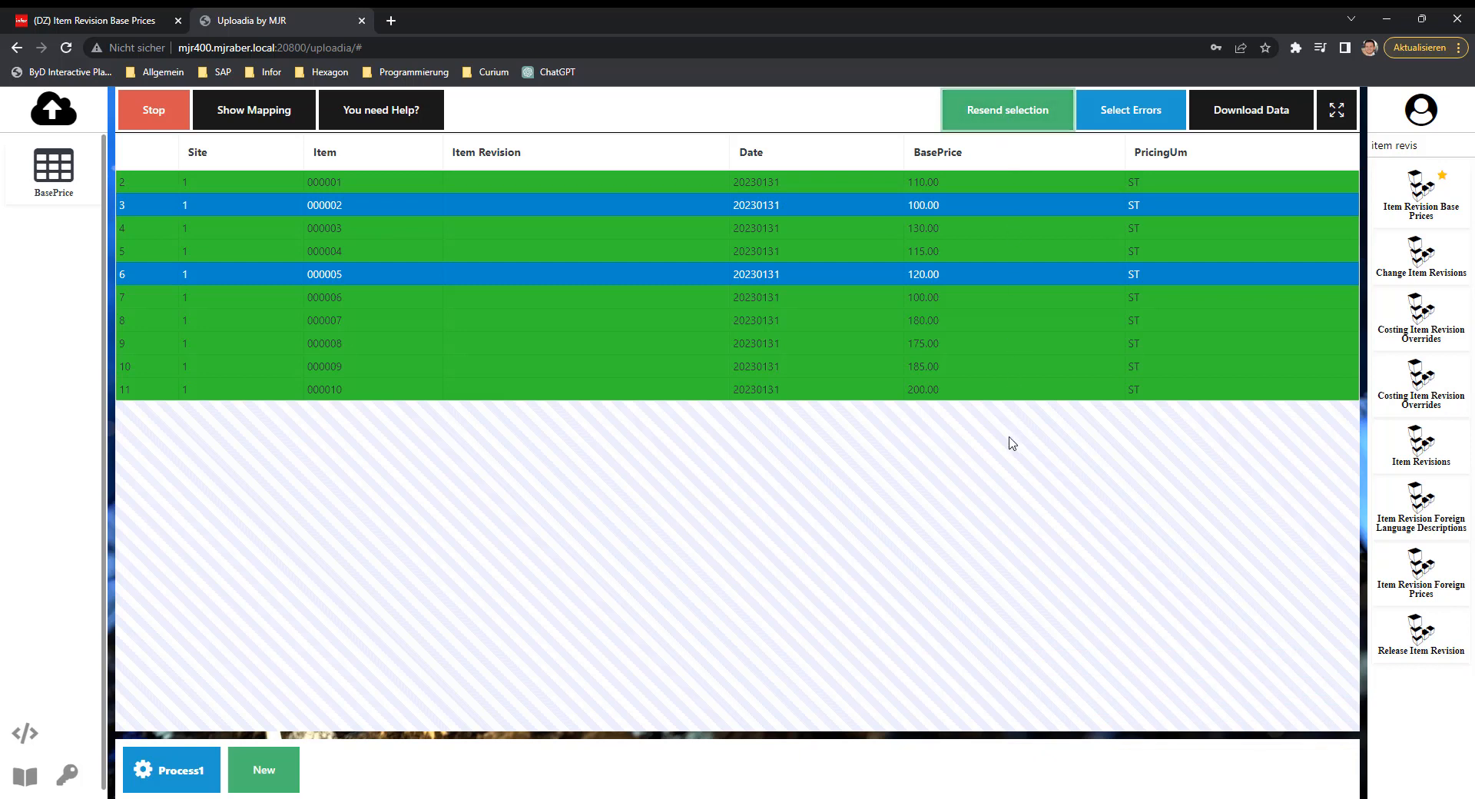
{"action": "left_click", "coordinate": [985, 391]}
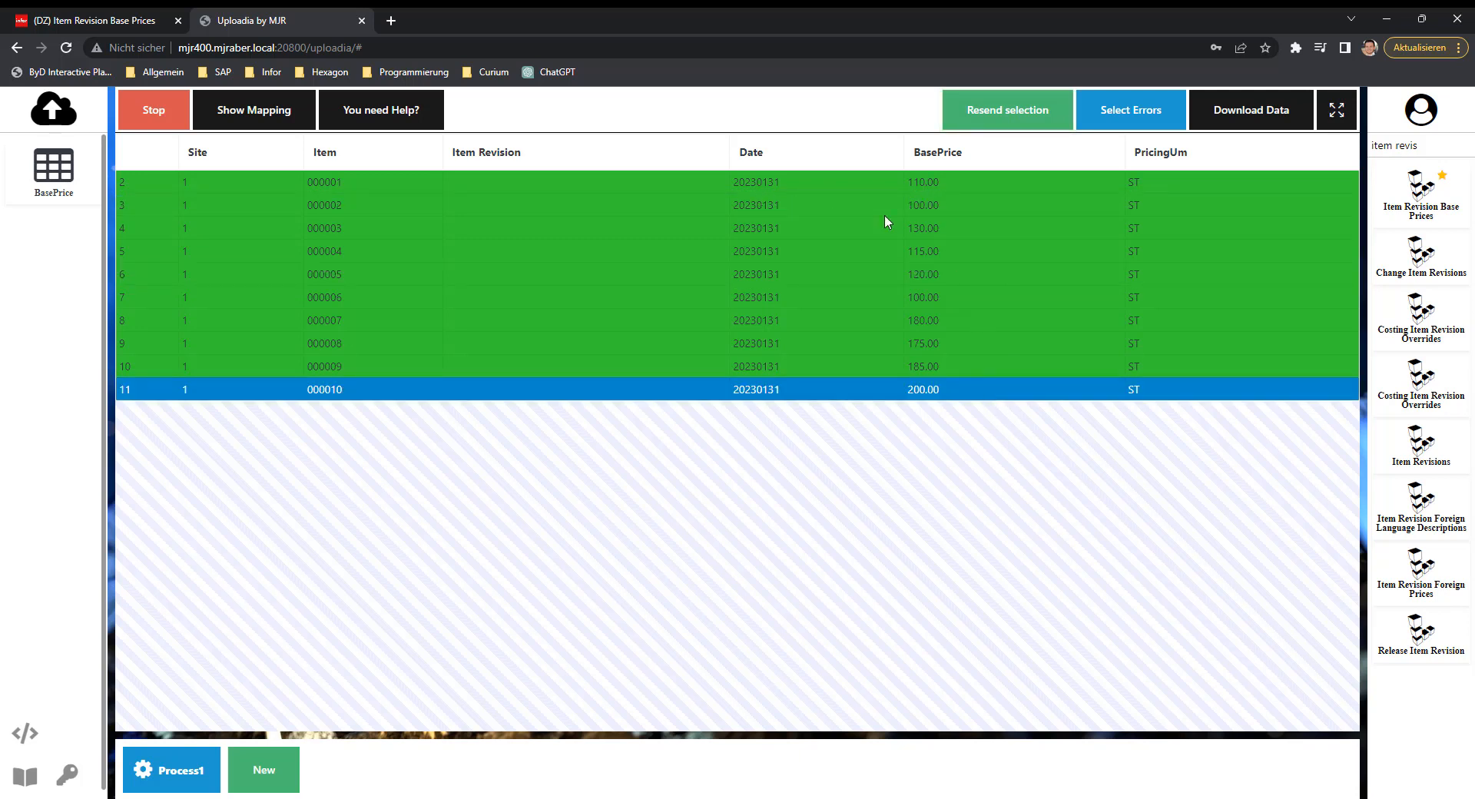
{"action": "left_click", "coordinate": [113, 20]}
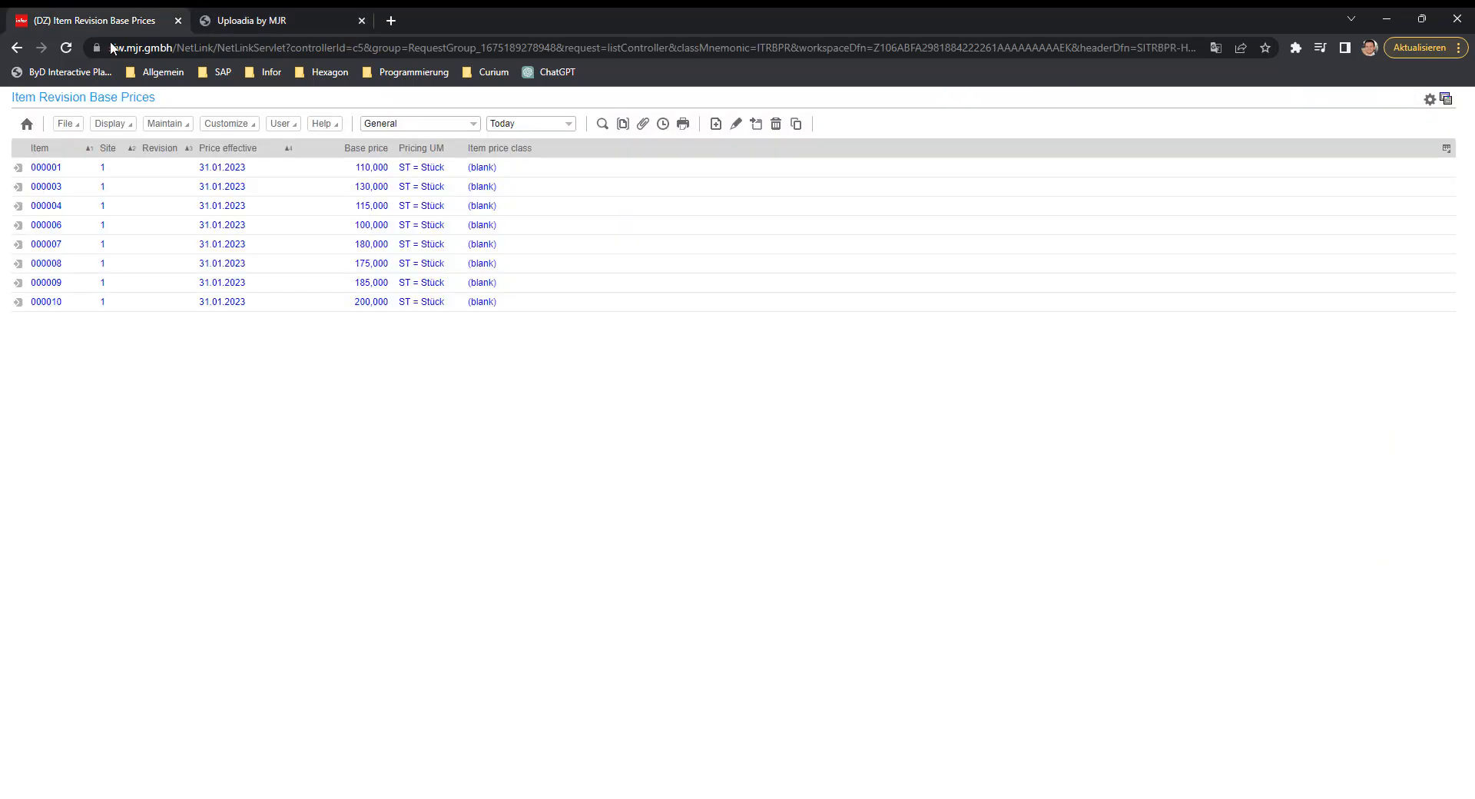